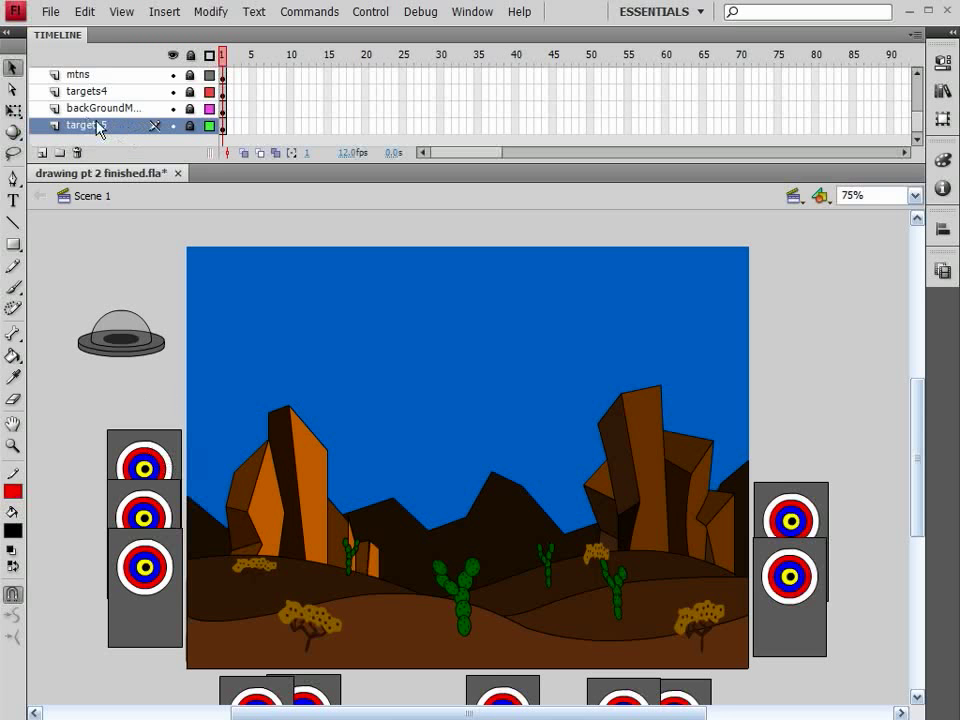
# Step: Unlock the targets5 layer and nudge its top target across the stage and back to its original spot
pyautogui.click(191, 125)
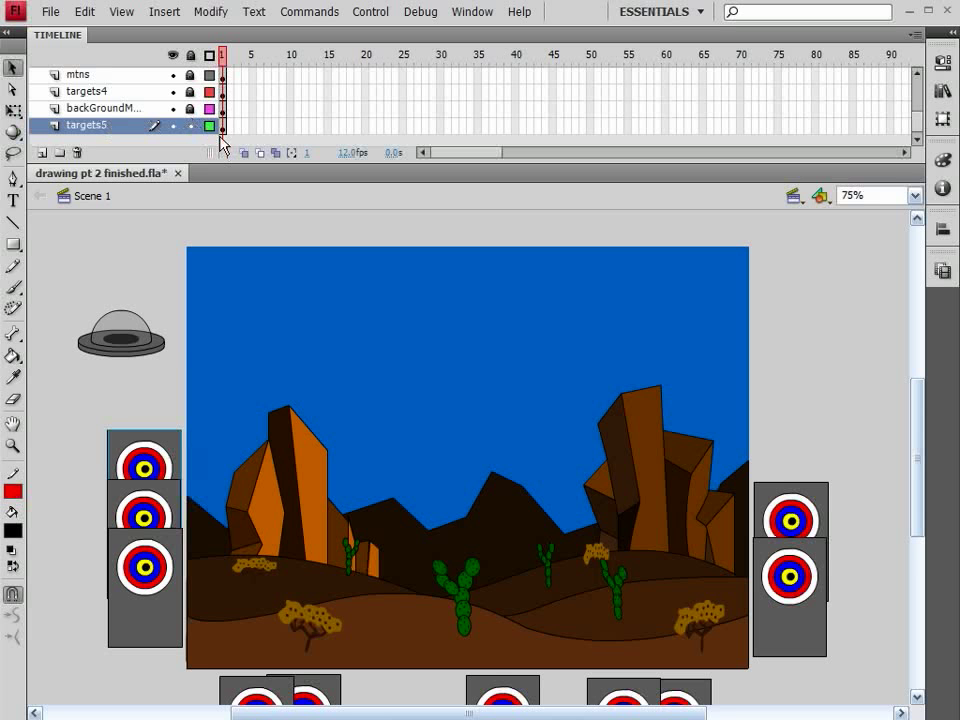
pyautogui.hotkey('shift', 'Right')
pyautogui.hotkey('shift', 'Right')
pyautogui.hotkey('shift', 'Right')
pyautogui.hotkey('shift', 'Right')
pyautogui.hotkey('shift', 'Right')
pyautogui.hotkey('shift', 'Right')
pyautogui.hotkey('shift', 'Right')
pyautogui.hotkey('shift', 'Right')
pyautogui.hotkey('shift', 'Right')
pyautogui.hotkey('shift', 'Right')
pyautogui.hotkey('shift', 'Right')
pyautogui.hotkey('shift', 'Right')
pyautogui.hotkey('shift', 'Right')
pyautogui.hotkey('shift', 'Right')
pyautogui.hotkey('shift', 'Right')
pyautogui.hotkey('shift', 'Right')
pyautogui.hotkey('shift', 'Right')
pyautogui.hotkey('shift', 'Right')
pyautogui.hotkey('shift', 'Right')
pyautogui.hotkey('shift', 'Right')
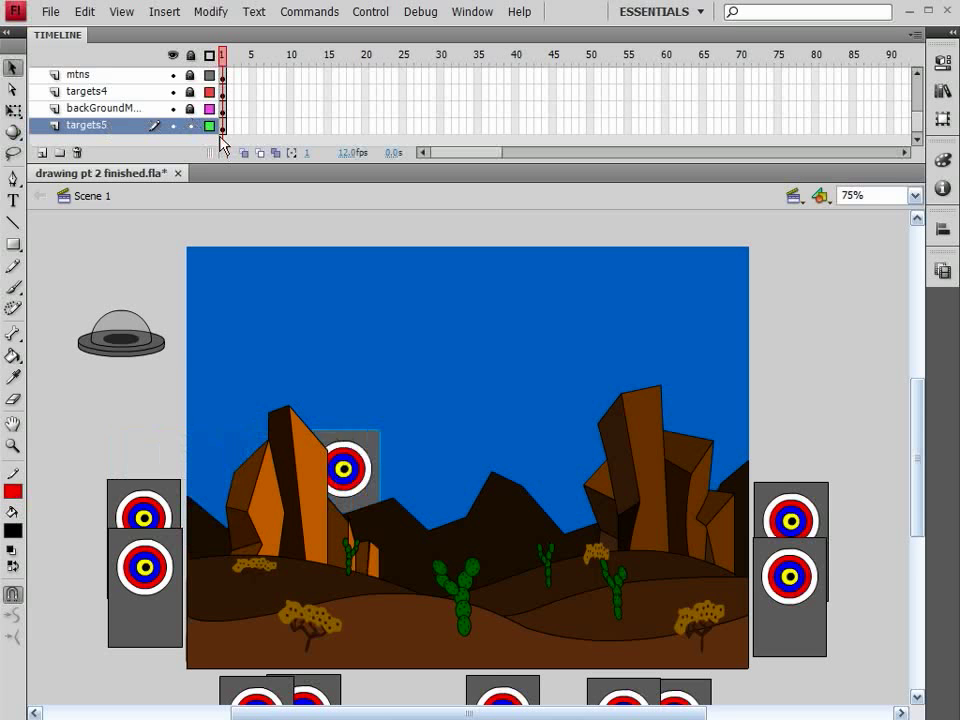
pyautogui.hotkey('shift', 'Right')
pyautogui.hotkey('shift', 'Right')
pyautogui.hotkey('shift', 'Right')
pyautogui.hotkey('shift', 'Right')
pyautogui.hotkey('shift', 'Right')
pyautogui.hotkey('shift', 'Right')
pyautogui.hotkey('shift', 'Right')
pyautogui.hotkey('shift', 'Right')
pyautogui.hotkey('shift', 'Right')
pyautogui.hotkey('shift', 'Right')
pyautogui.hotkey('shift', 'Right')
pyautogui.hotkey('shift', 'Right')
pyautogui.hotkey('shift', 'Right')
pyautogui.hotkey('shift', 'Right')
pyautogui.hotkey('shift', 'Right')
pyautogui.hotkey('shift', 'Right')
pyautogui.hotkey('shift', 'Right')
pyautogui.hotkey('shift', 'Right')
pyautogui.hotkey('shift', 'Right')
pyautogui.hotkey('shift', 'Right')
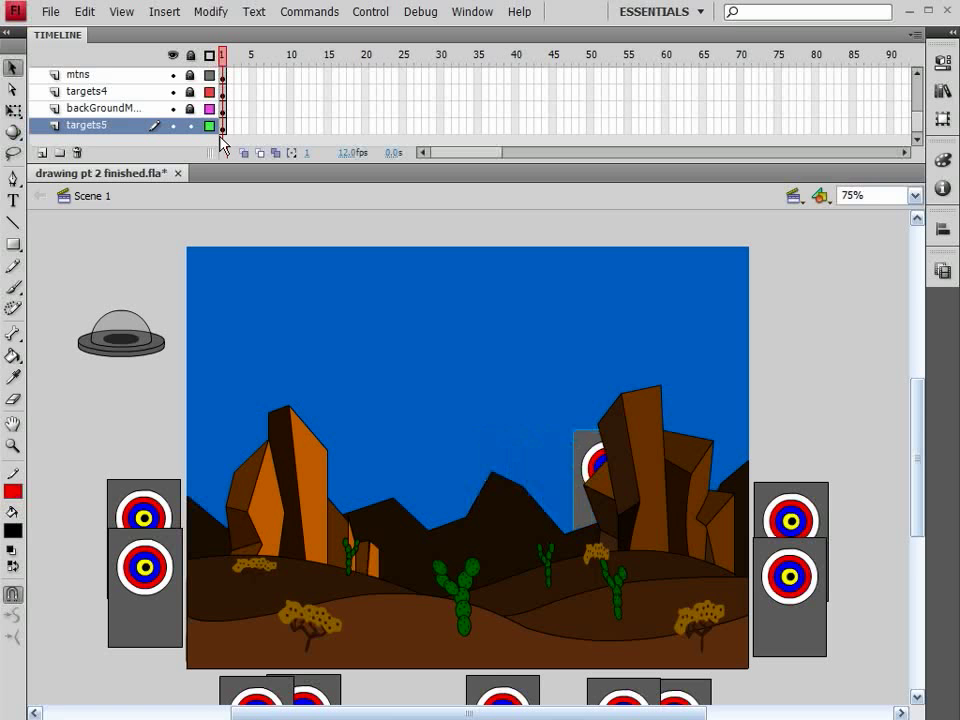
pyautogui.hotkey('shift', 'Left')
pyautogui.hotkey('shift', 'Left')
pyautogui.hotkey('shift', 'Left')
pyautogui.hotkey('shift', 'Left')
pyautogui.hotkey('shift', 'Left')
pyautogui.hotkey('shift', 'Left')
pyautogui.hotkey('shift', 'Left')
pyautogui.hotkey('shift', 'Left')
pyautogui.hotkey('shift', 'Left')
pyautogui.hotkey('shift', 'Left')
pyautogui.hotkey('shift', 'Left')
pyautogui.hotkey('shift', 'Left')
pyautogui.hotkey('shift', 'Left')
pyautogui.hotkey('shift', 'Left')
pyautogui.hotkey('shift', 'Left')
pyautogui.hotkey('shift', 'Left')
pyautogui.hotkey('shift', 'Left')
pyautogui.hotkey('shift', 'Left')
pyautogui.hotkey('shift', 'Left')
pyautogui.hotkey('shift', 'Left')
pyautogui.hotkey('shift', 'Left')
pyautogui.hotkey('shift', 'Left')
pyautogui.hotkey('shift', 'Left')
pyautogui.hotkey('shift', 'Left')
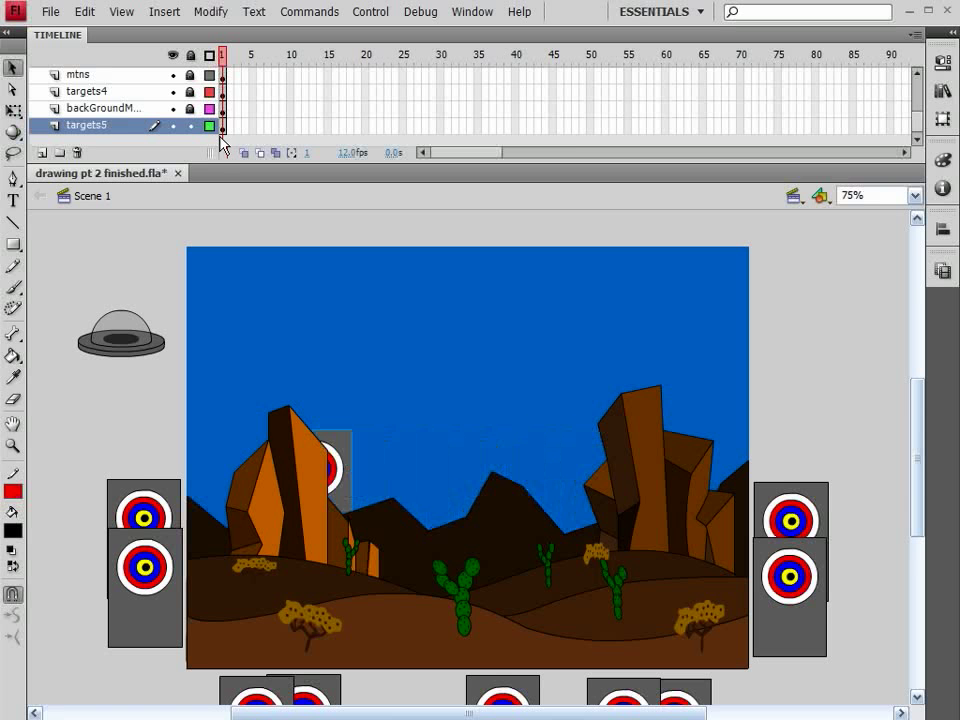
pyautogui.hotkey('shift', 'Left')
pyautogui.hotkey('shift', 'Left')
pyautogui.hotkey('shift', 'Left')
pyautogui.hotkey('shift', 'Left')
pyautogui.hotkey('shift', 'Left')
pyautogui.hotkey('shift', 'Left')
pyautogui.hotkey('shift', 'Left')
pyautogui.hotkey('shift', 'Left')
pyautogui.hotkey('shift', 'Left')
pyautogui.hotkey('shift', 'Left')
pyautogui.hotkey('shift', 'Left')
pyautogui.hotkey('shift', 'Left')
pyautogui.hotkey('shift', 'Left')
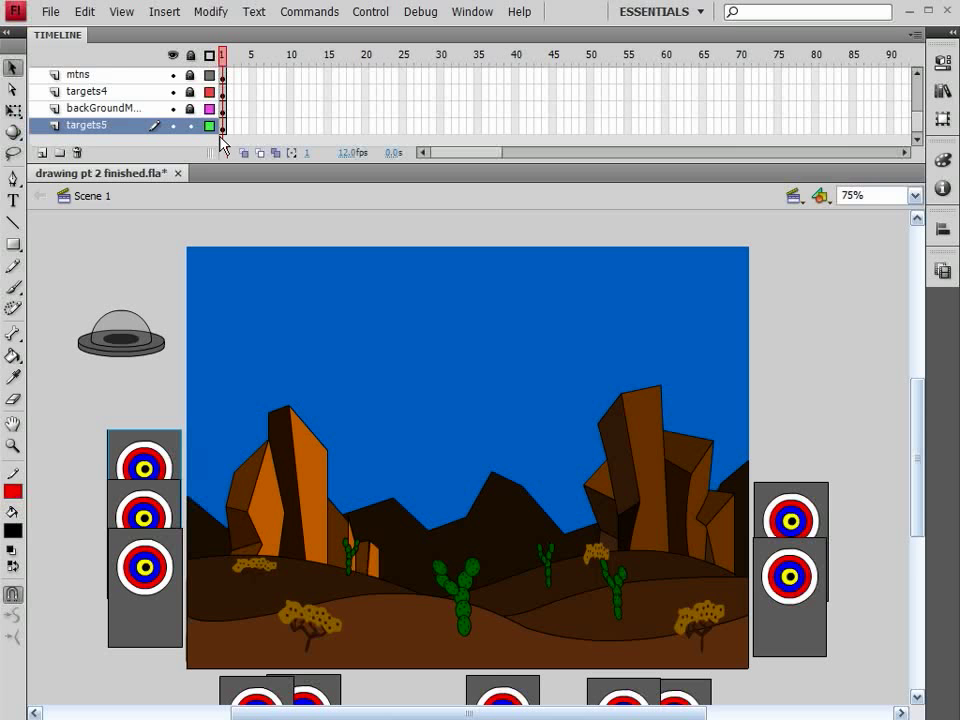
# Step: Open the ship symbol for editing and add a second layer to it
pyautogui.scroll(3, 188, 118)
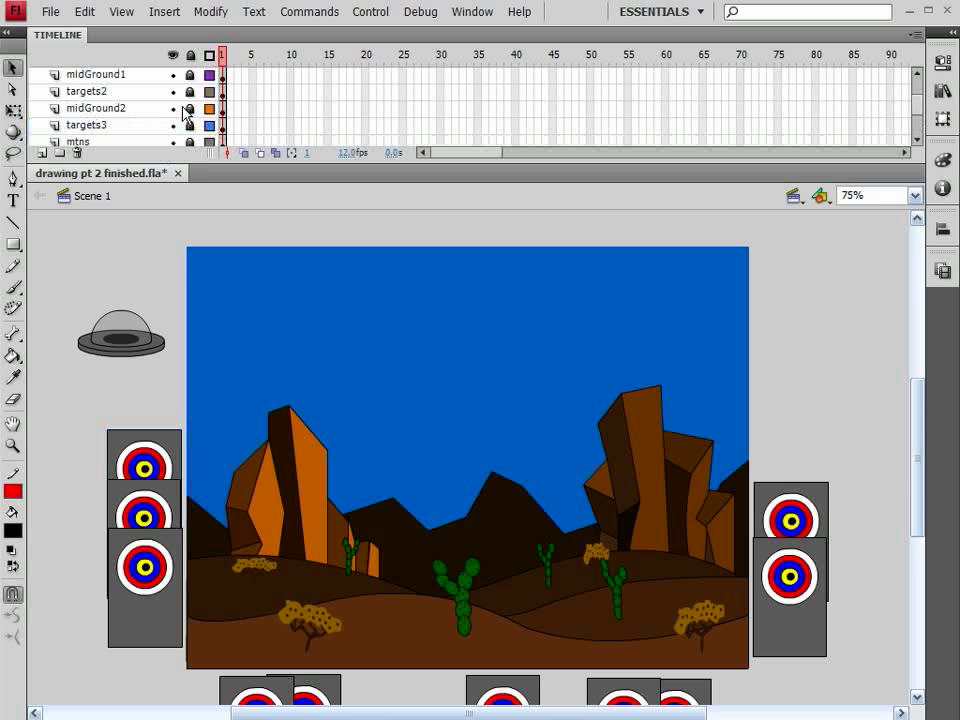
pyautogui.click(72, 74)
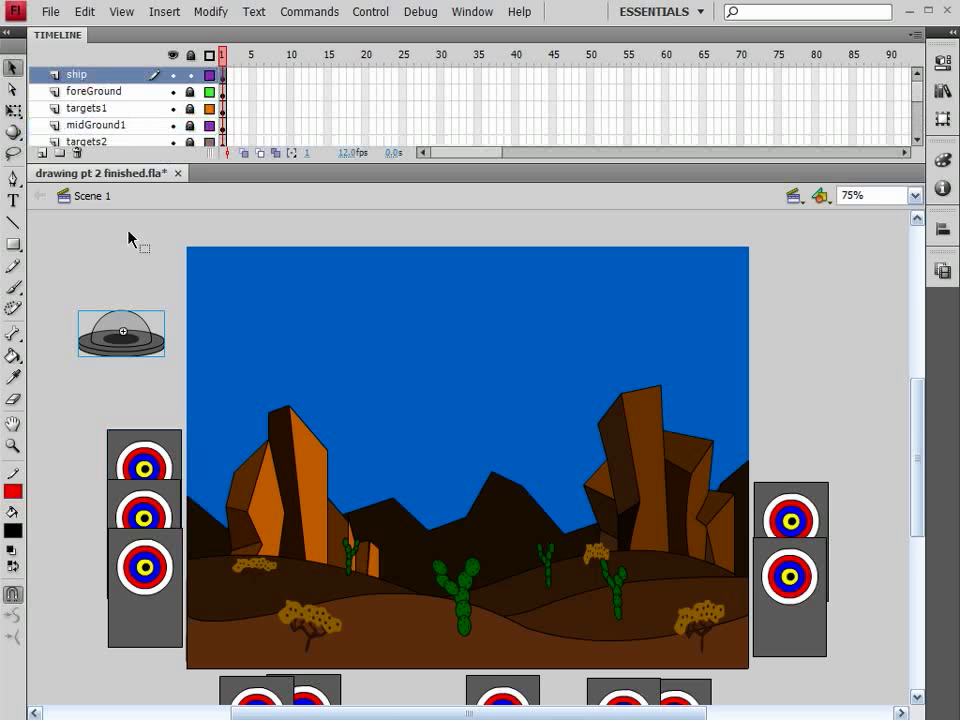
pyautogui.doubleClick(137, 336)
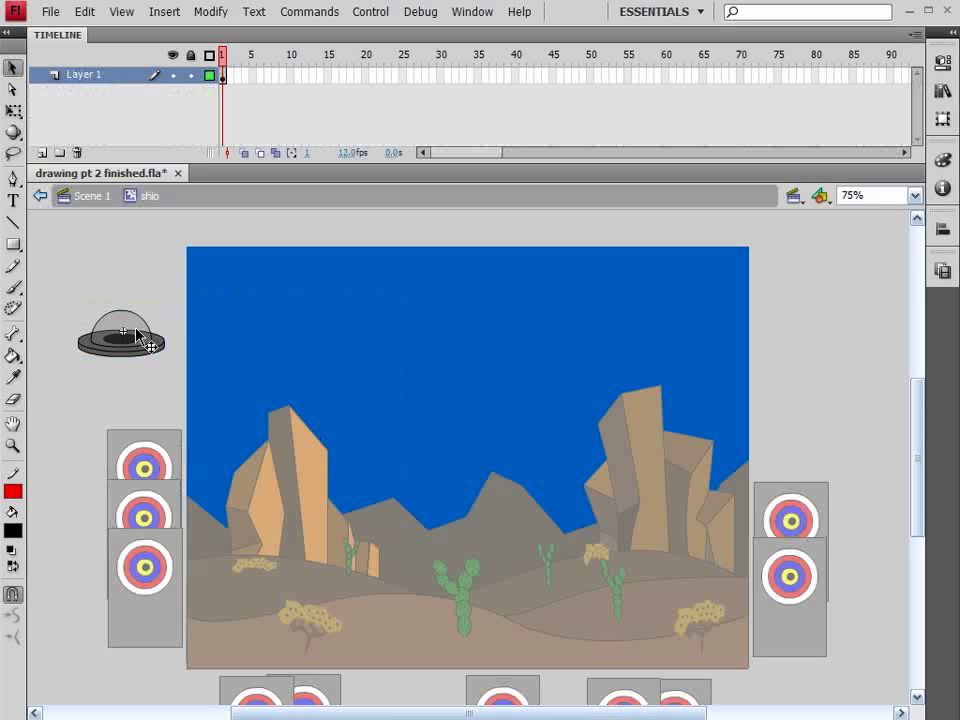
pyautogui.click(40, 153)
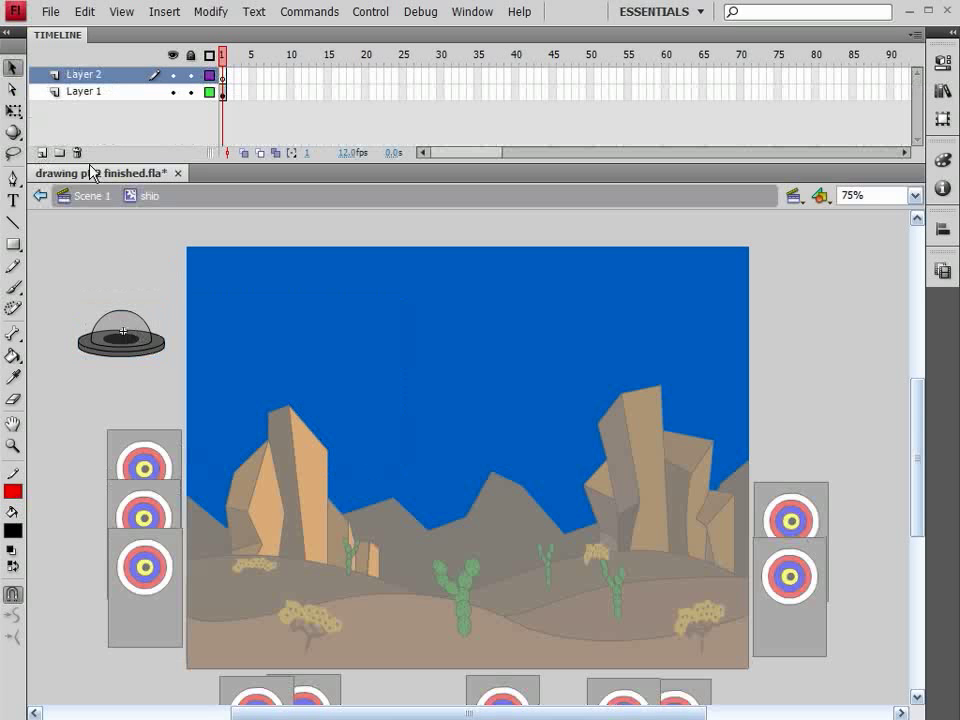
# Step: Try stretching the ship base's rim taller with Free Transform inside its group, then undo it
pyautogui.click(13, 447)
pyautogui.moveTo(60, 285); pyautogui.dragTo(200, 383)
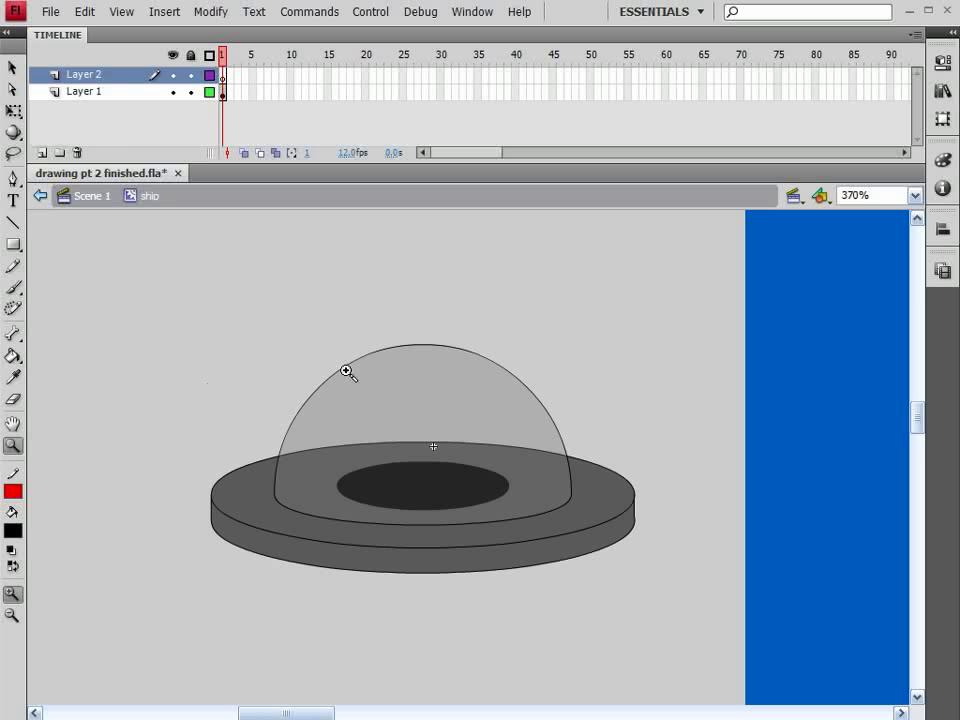
pyautogui.click(13, 67)
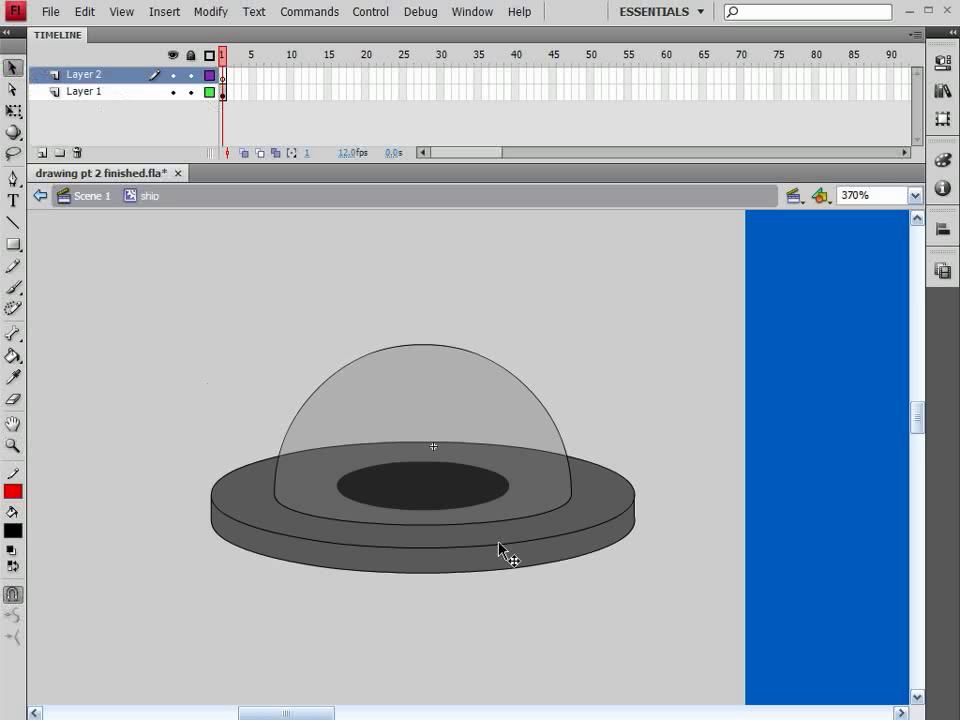
pyautogui.click(463, 565)
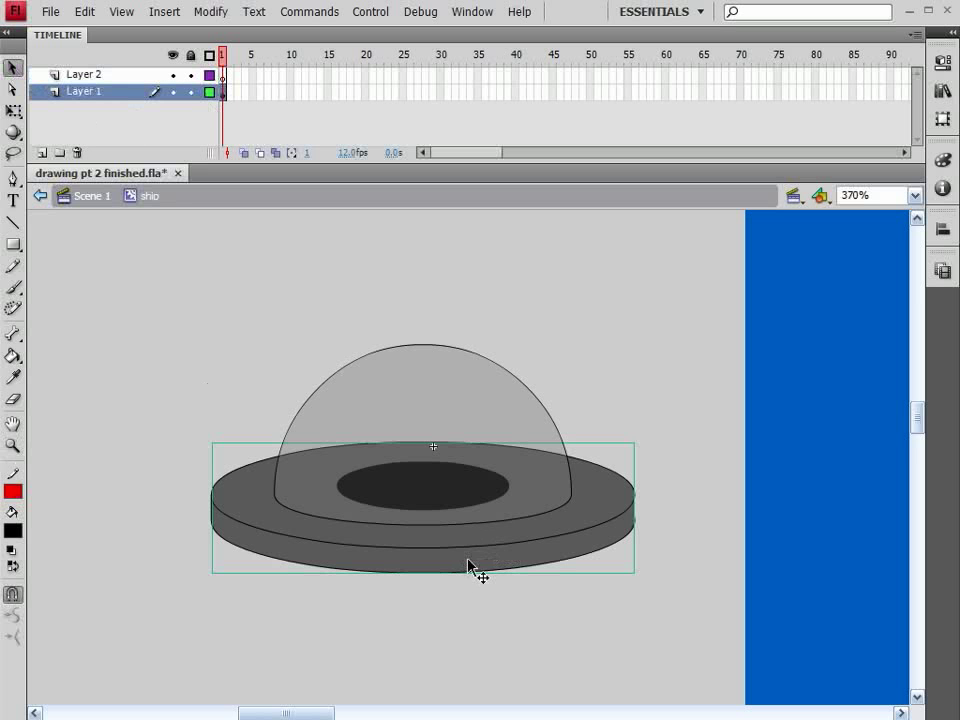
pyautogui.press('q')
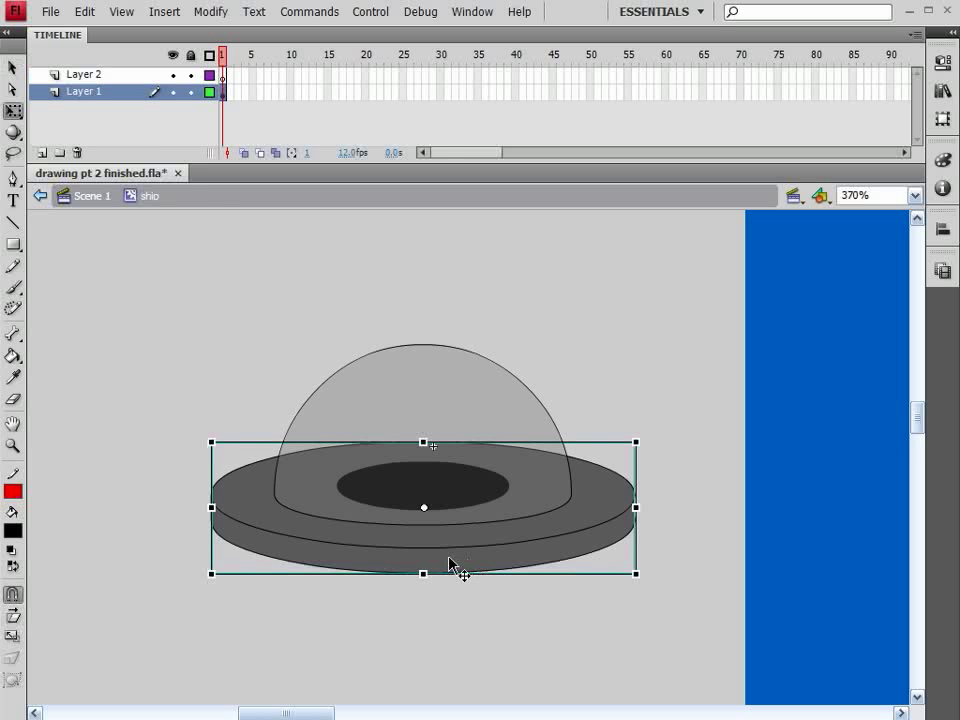
pyautogui.doubleClick(450, 565)
pyautogui.click(455, 567)
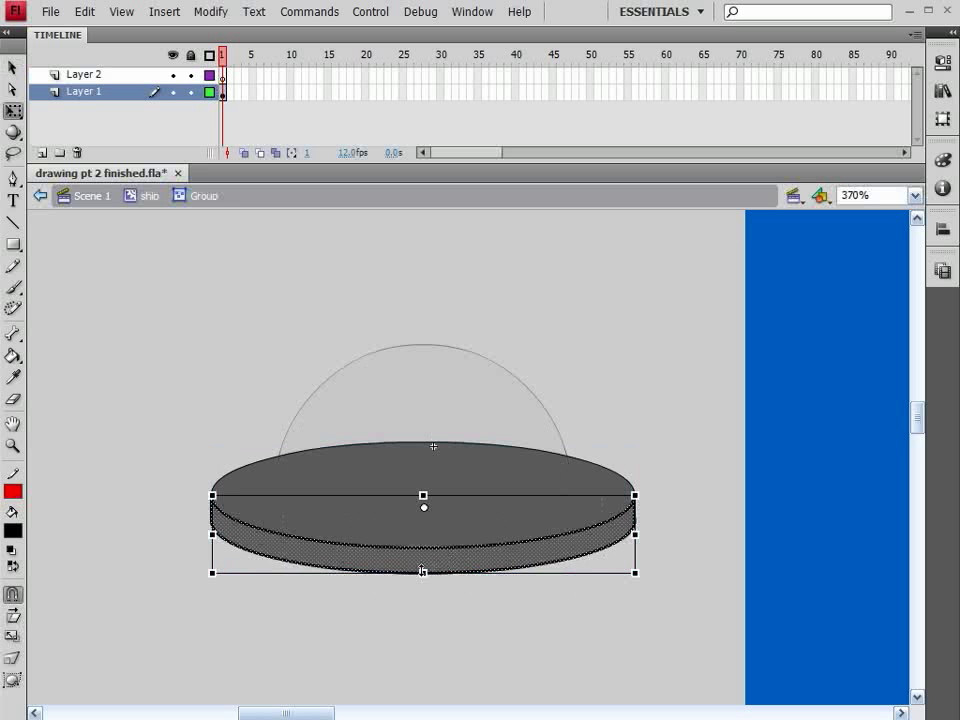
pyautogui.click(425, 574)
pyautogui.moveTo(423, 572); pyautogui.dragTo(423, 586)
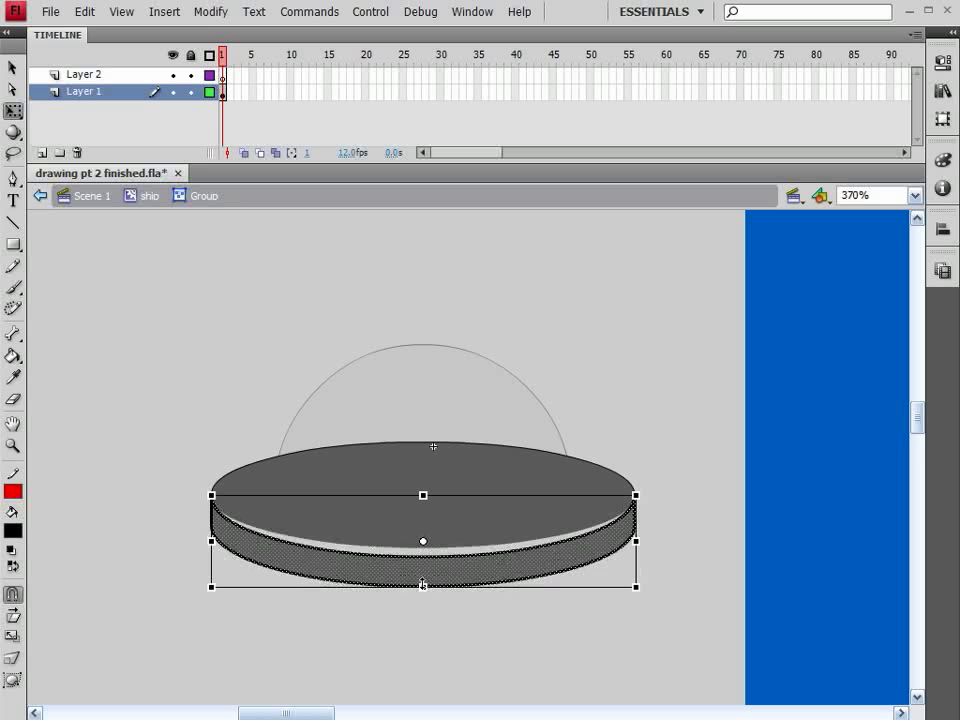
pyautogui.hotkey('ctrl', 'z')
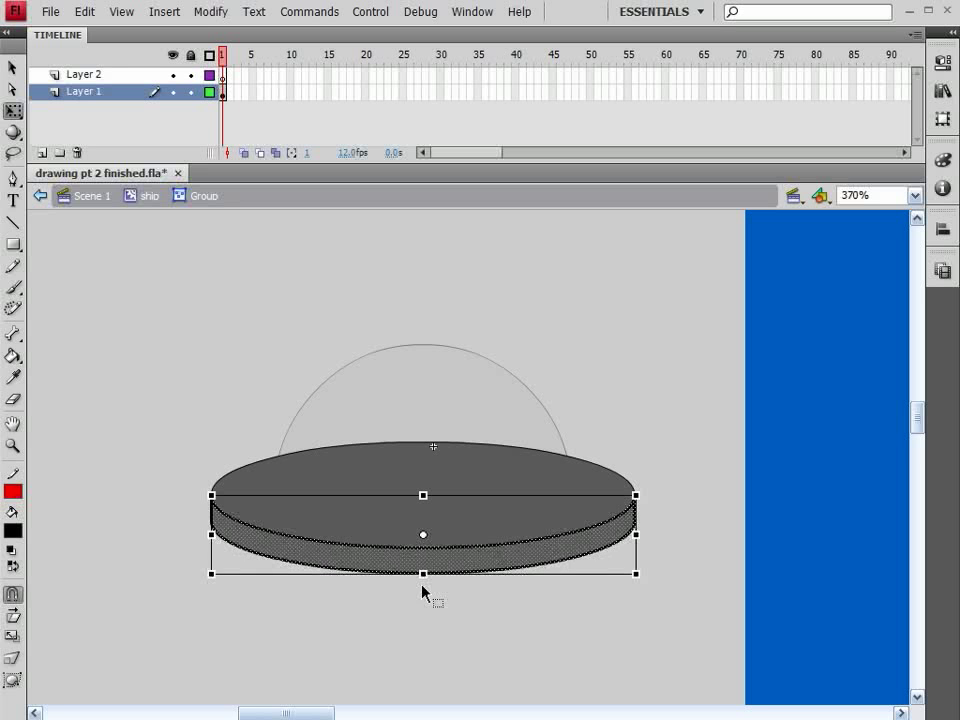
# Step: Reshape the base's rim outline to make it deeper, pulling its lower curve and both side corners down
pyautogui.click(430, 632)
pyautogui.press('v')
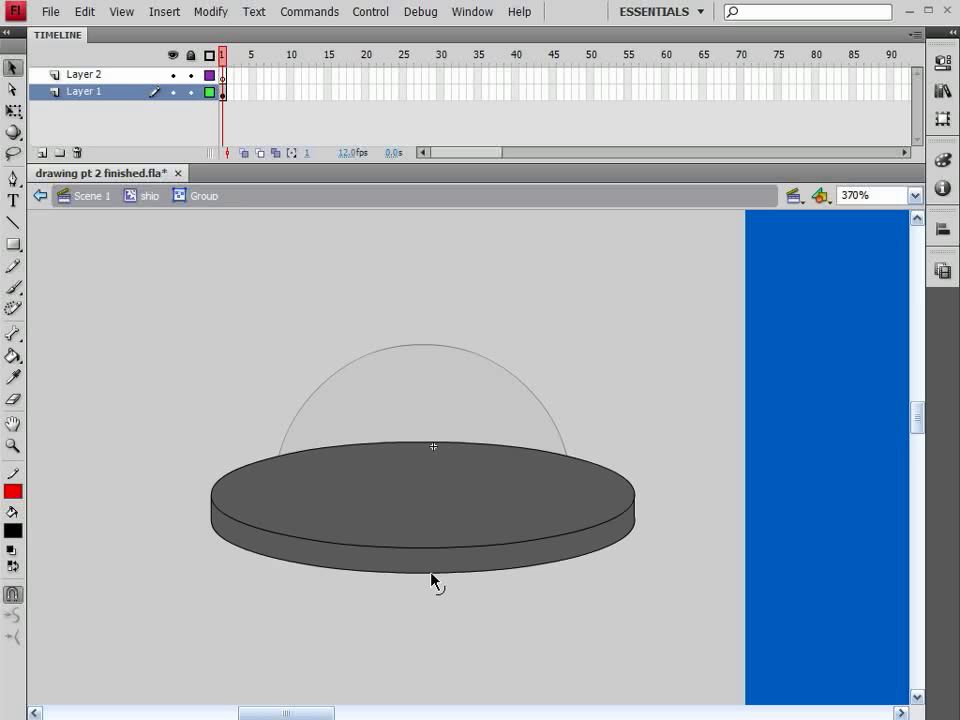
pyautogui.moveTo(433, 578); pyautogui.dragTo(430, 596)
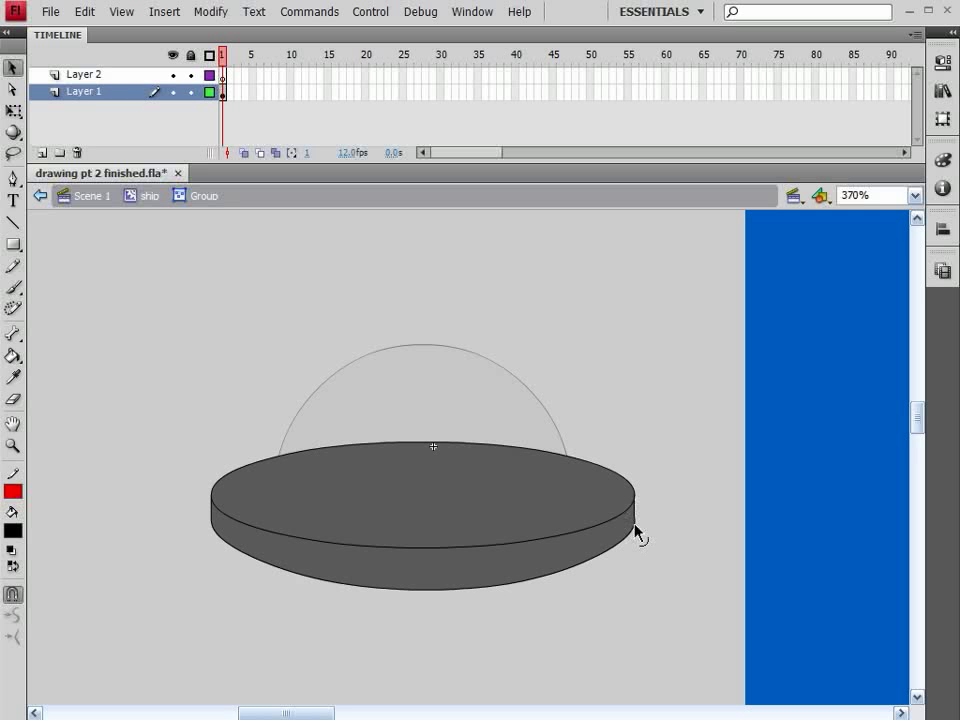
pyautogui.moveTo(636, 530); pyautogui.dragTo(636, 538)
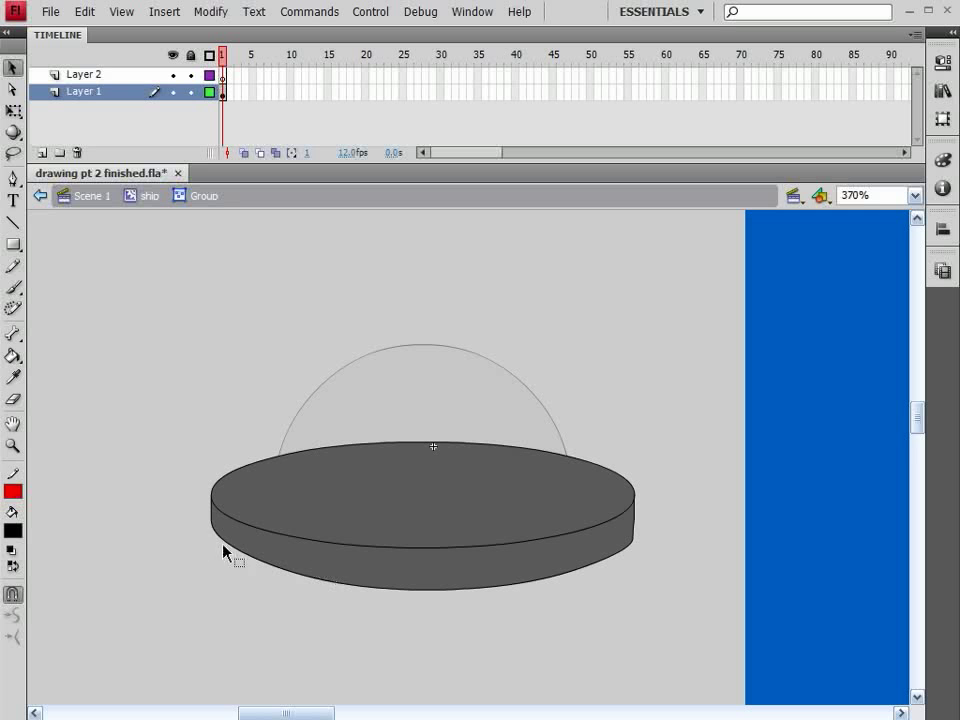
pyautogui.moveTo(220, 540); pyautogui.dragTo(222, 549)
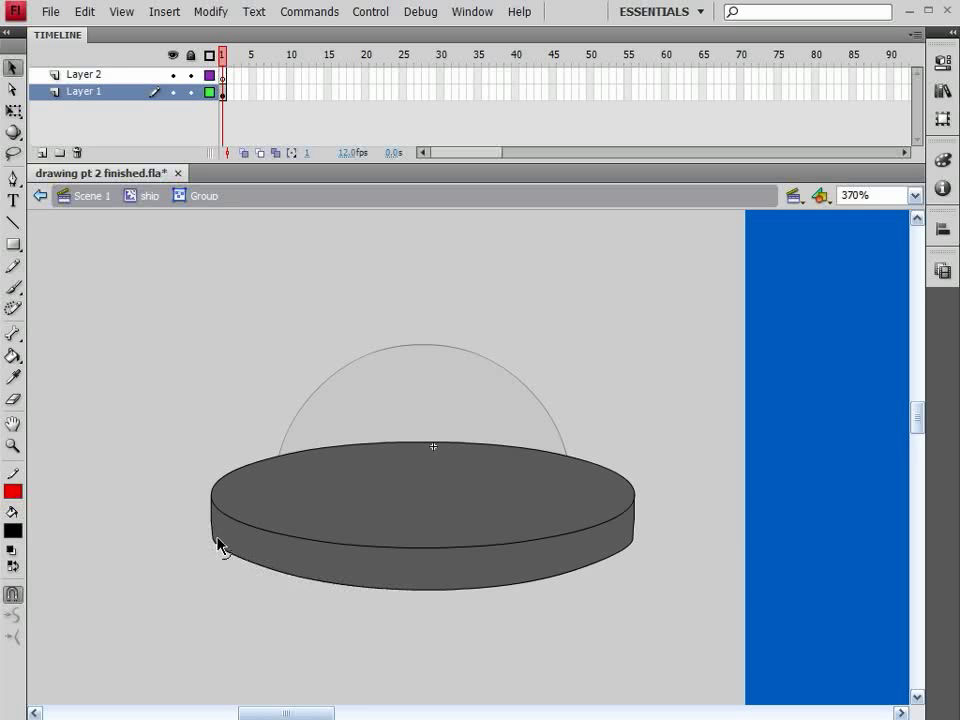
# Step: Lock Layer 1, work on Layer 2, remove the stroke colour and pick the Oval tool
pyautogui.click(191, 91)
pyautogui.click(140, 74)
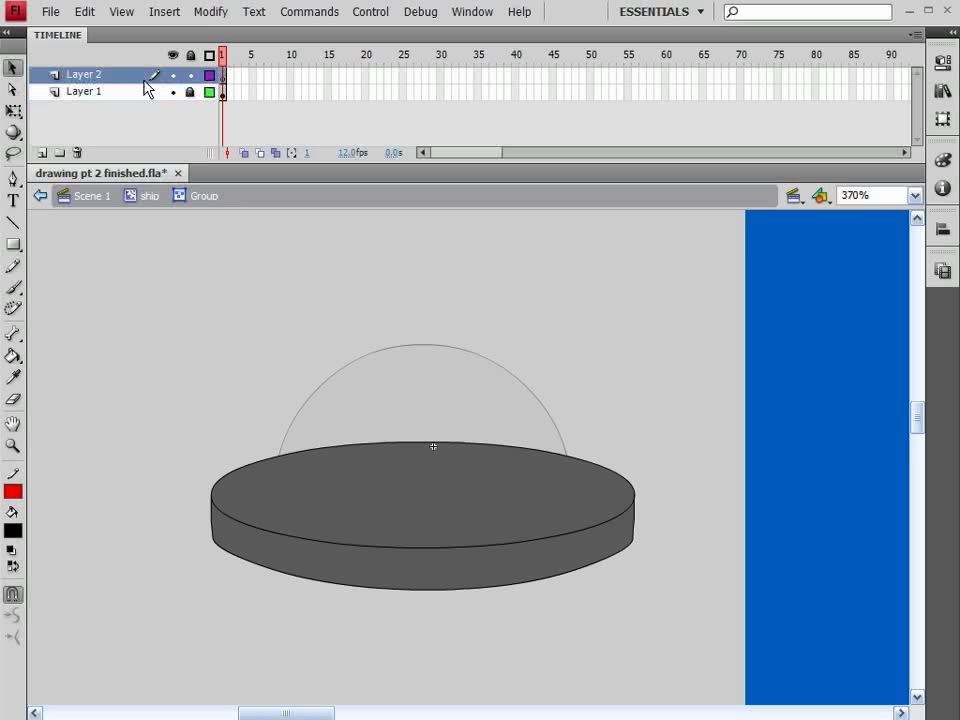
pyautogui.click(12, 531)
pyautogui.click(24, 645)
pyautogui.click(13, 491)
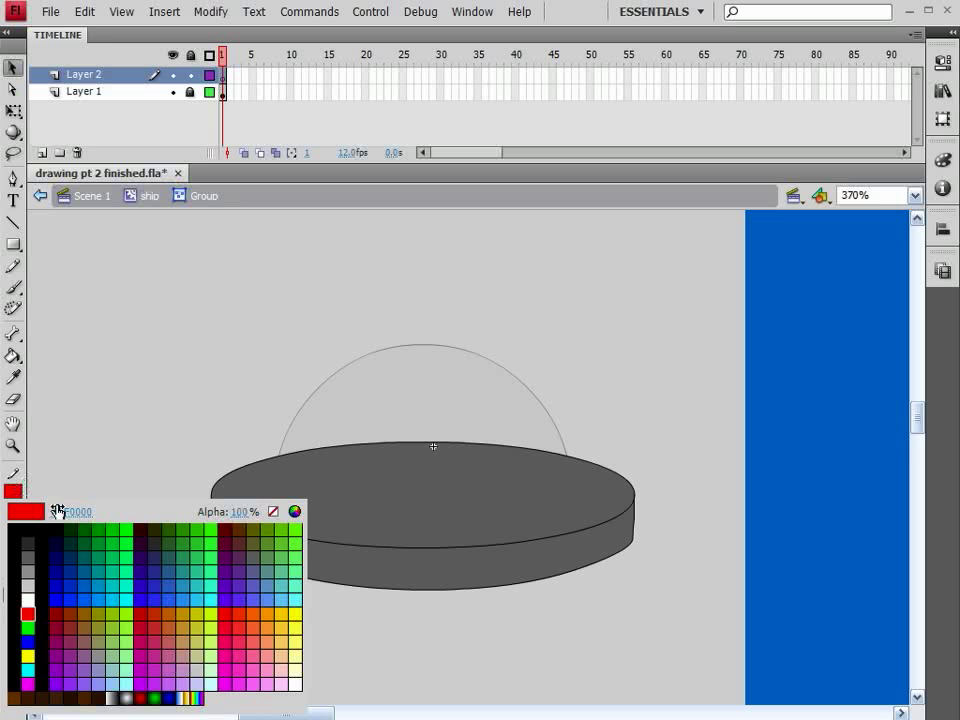
pyautogui.click(264, 510)
pyautogui.click(14, 246)
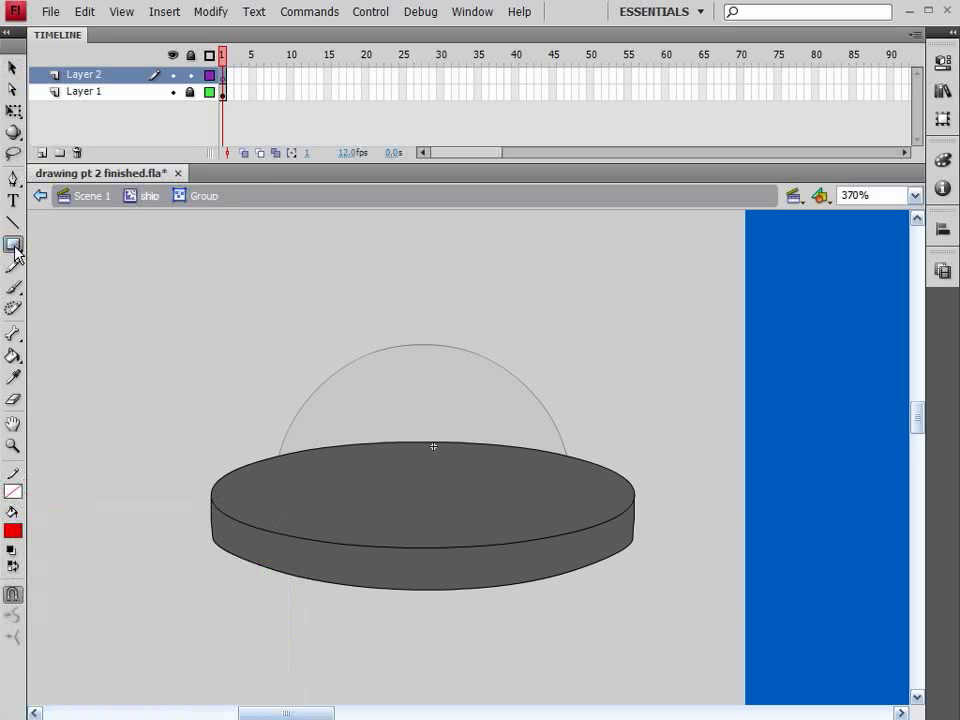
pyautogui.click(14, 246)
pyautogui.click(96, 264)
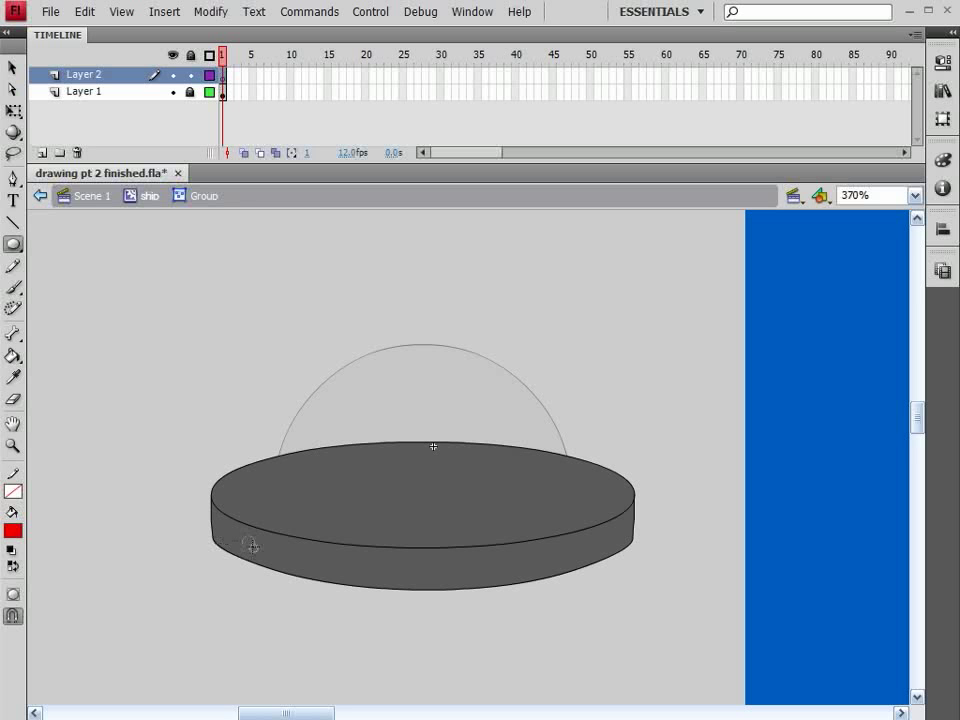
pyautogui.moveTo(255, 549); pyautogui.dragTo(254, 549)
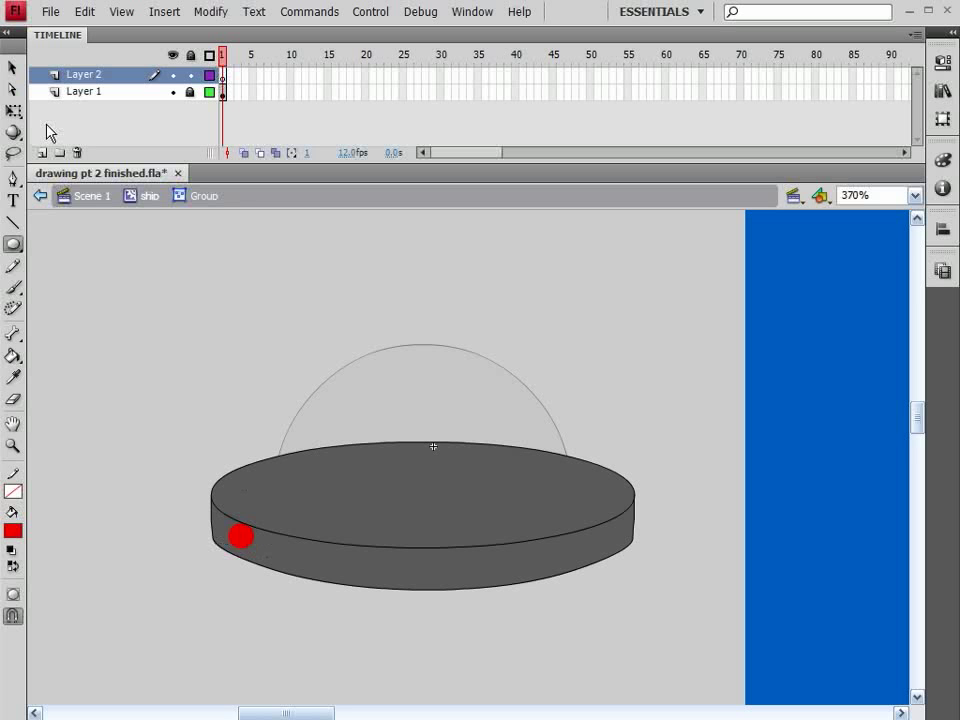
pyautogui.press('v')
pyautogui.click(241, 543)
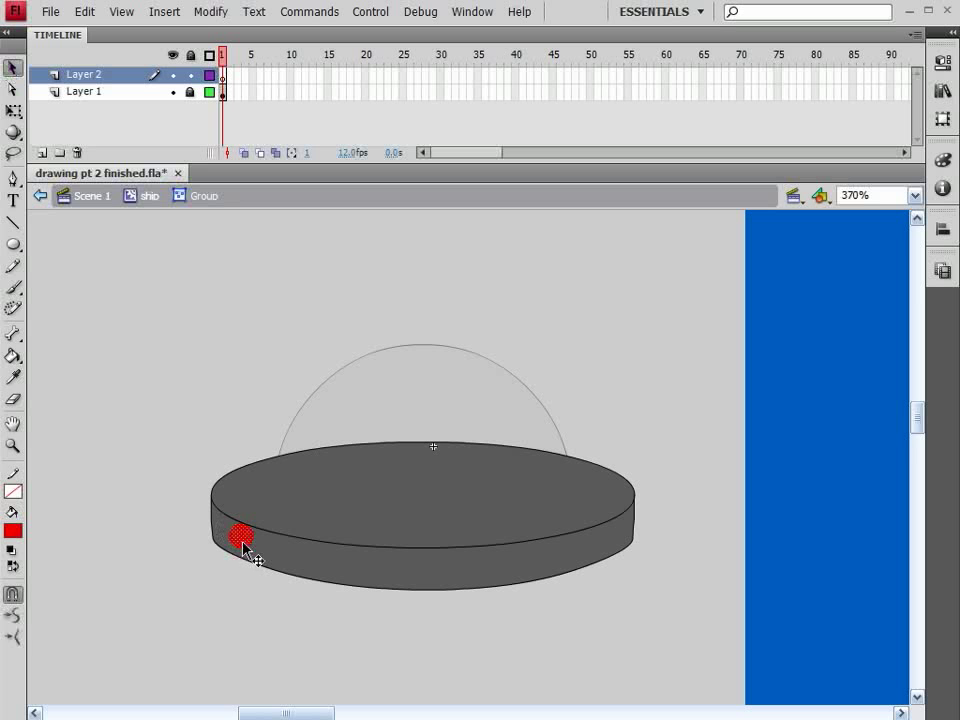
pyautogui.moveTo(244, 540); pyautogui.dragTo(236, 540)
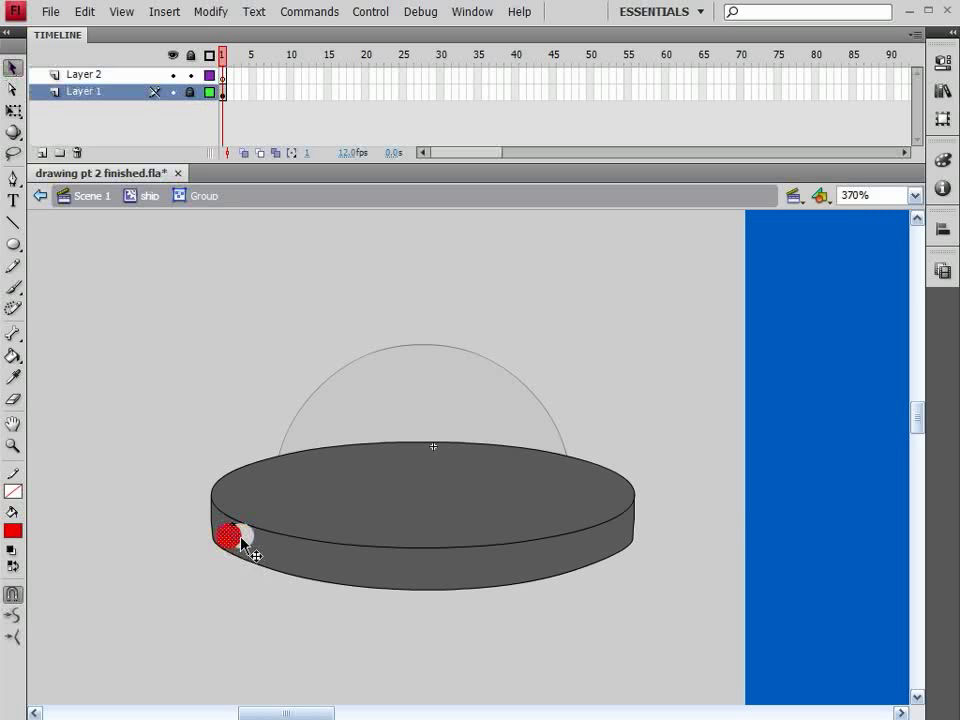
pyautogui.hotkey('ctrl', 'z')
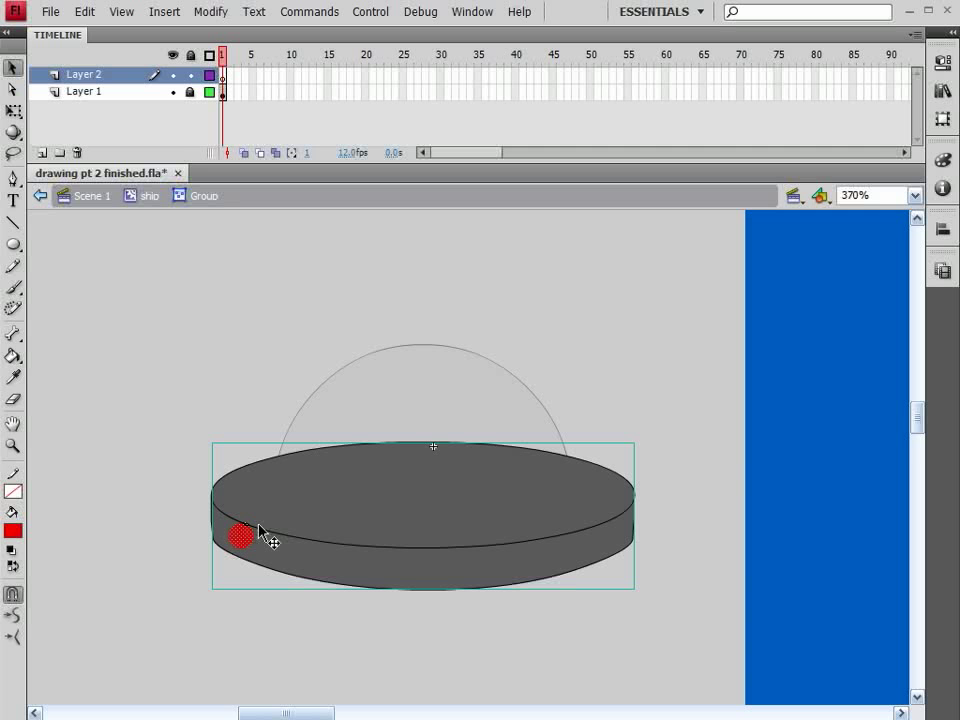
pyautogui.hotkey('ctrl', 'z')
# Step: Leave the base group to return to the ship symbol level
pyautogui.click(190, 75)
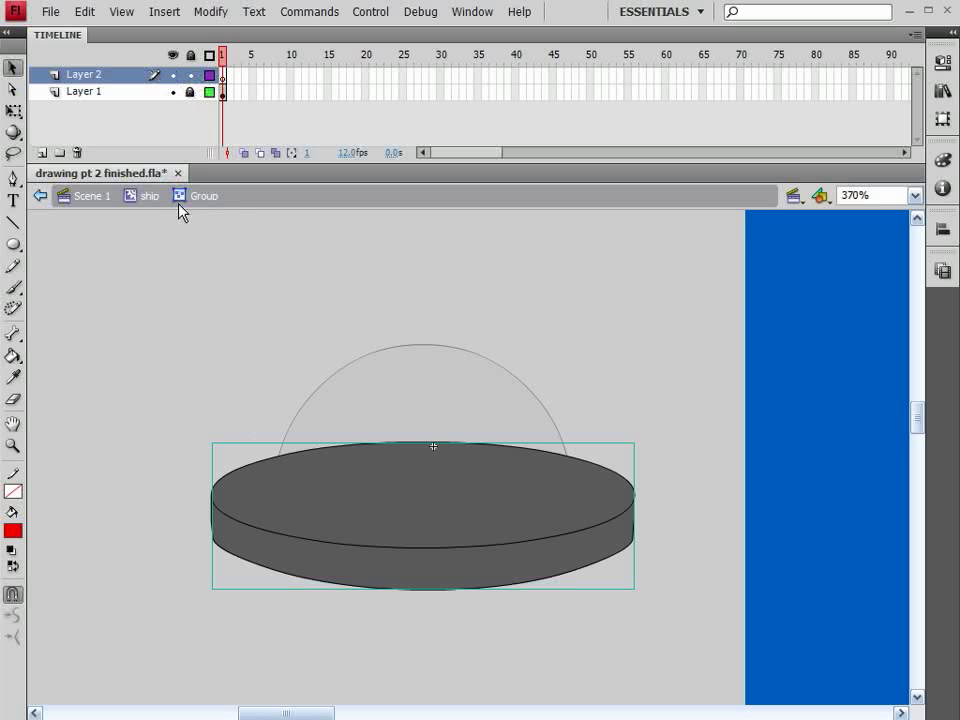
pyautogui.click(146, 198)
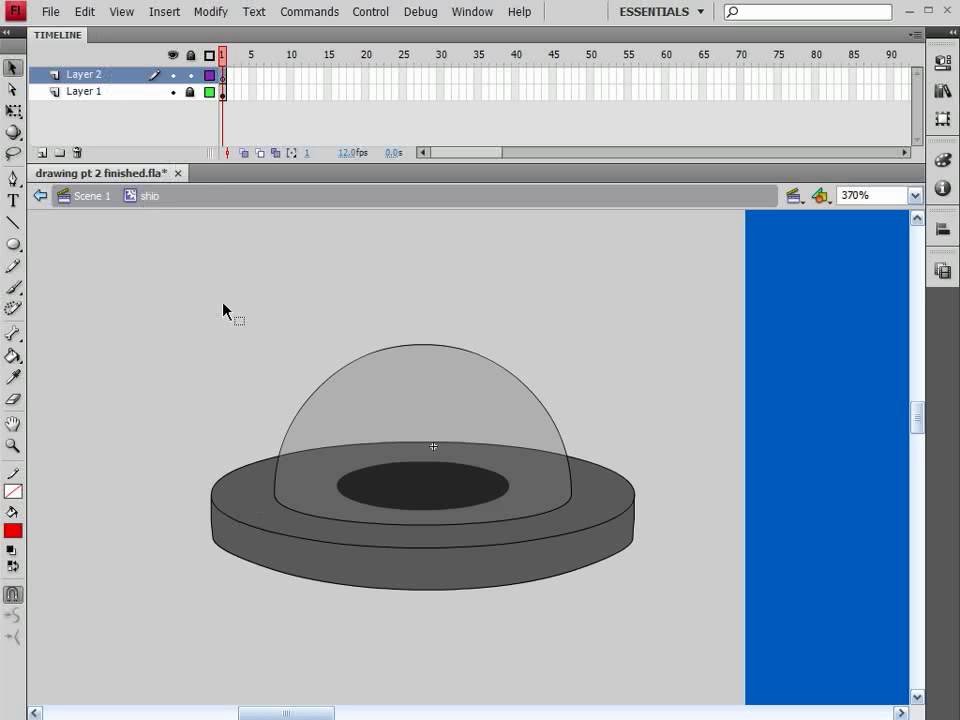
pyautogui.hotkey('ctrl', 'v')
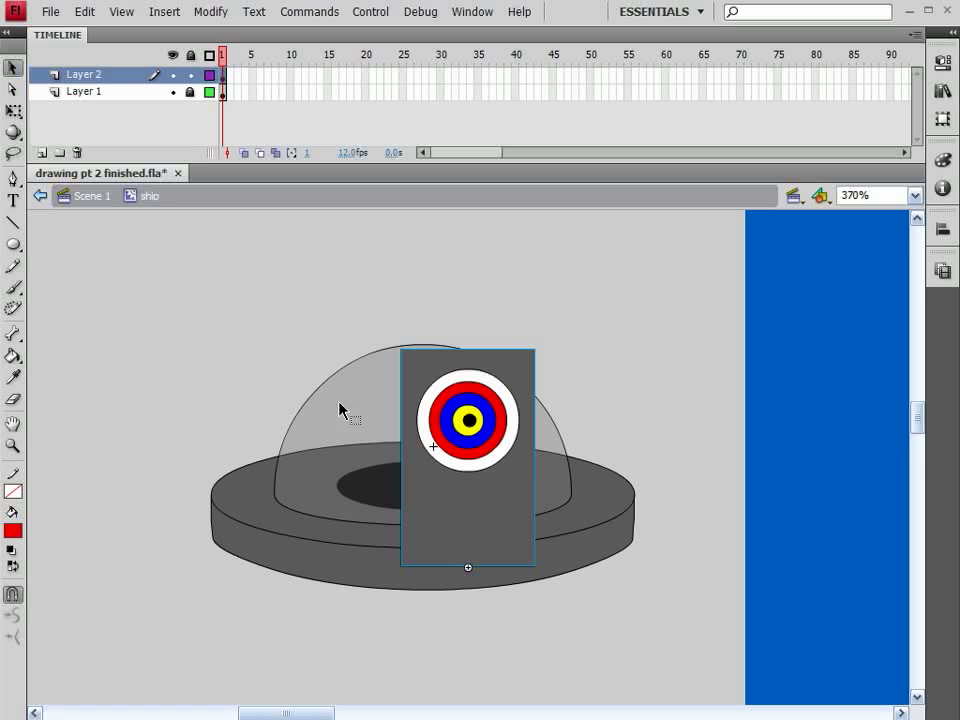
pyautogui.hotkey('ctrl', 'z')
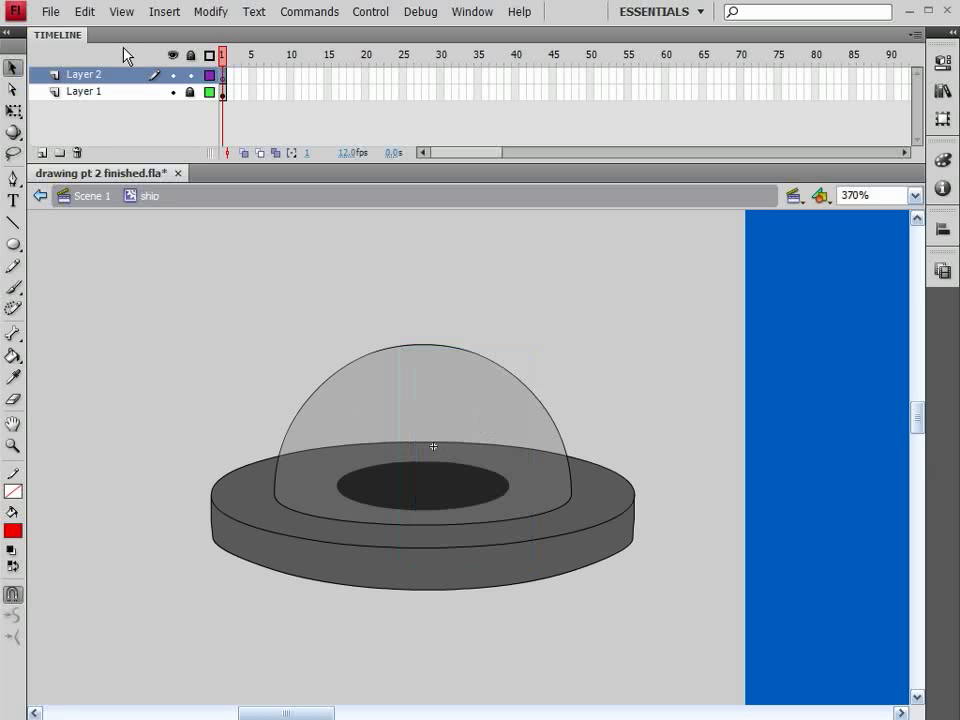
# Step: Draw a small red circle on the left side of the ship's rim on Layer 2
pyautogui.click(12, 245)
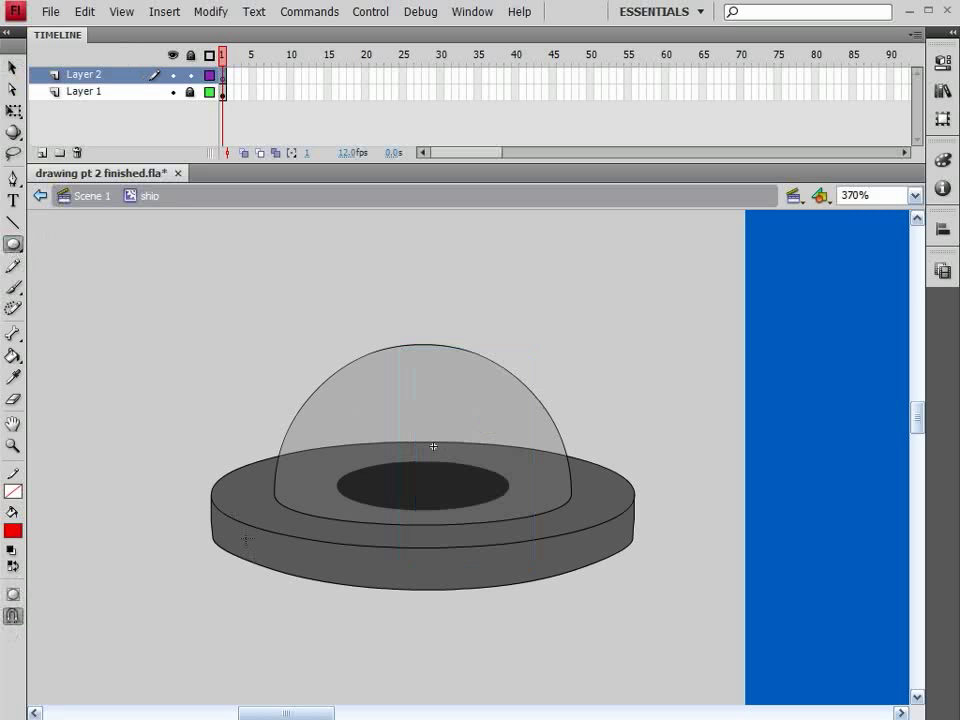
pyautogui.moveTo(253, 548)
pyautogui.mouseDown()
pyautogui.moveTo(266, 561)
pyautogui.moveTo(236, 540)
pyautogui.moveTo(256, 540)
pyautogui.mouseUp()
pyautogui.click(12, 67)
pyautogui.click(12, 594)
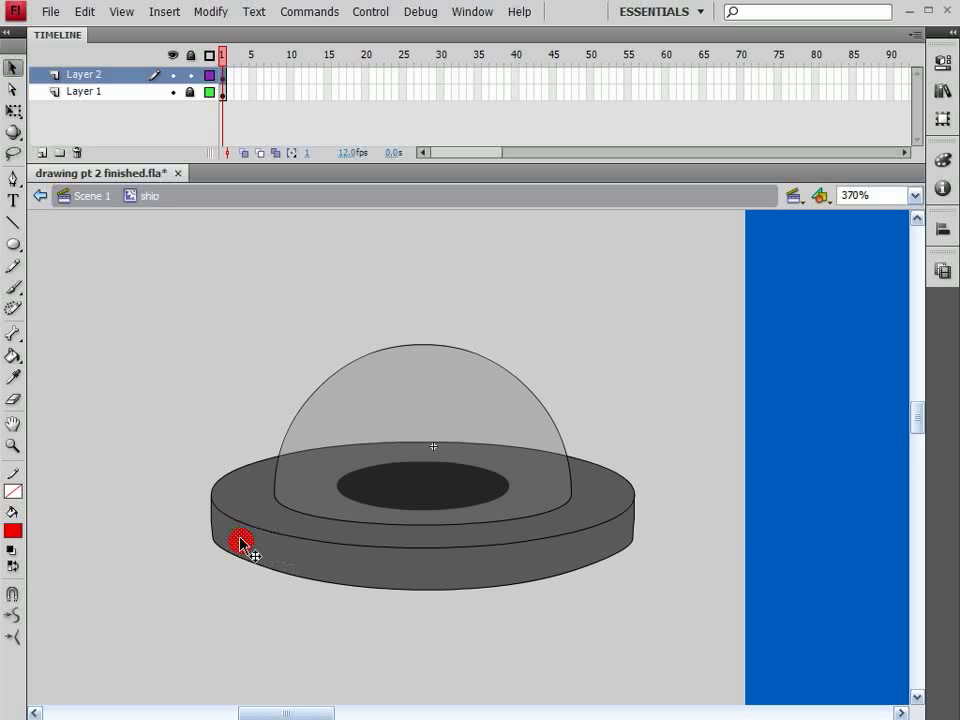
# Step: Duplicate the red circle into a row of lights along the rim, nudging the last copy down
pyautogui.moveTo(241, 538); pyautogui.dragTo(278, 551)
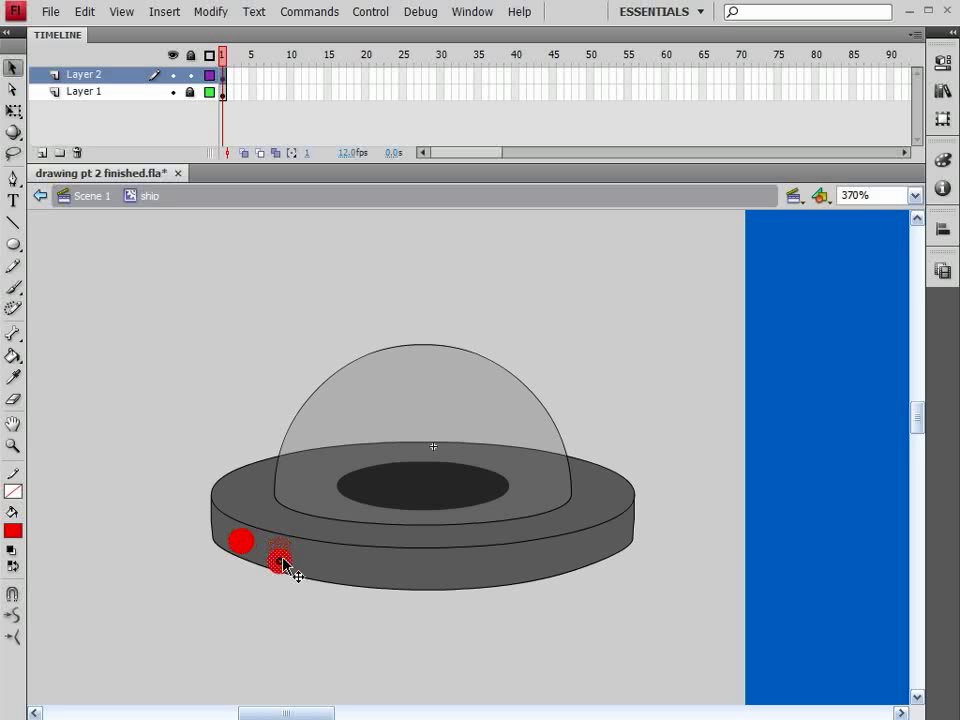
pyautogui.moveTo(281, 553); pyautogui.dragTo(359, 563)
pyautogui.press('Down')
pyautogui.press('Down')
pyautogui.press('Down')
pyautogui.press('Down')
pyautogui.press('Down')
pyautogui.press('Down')
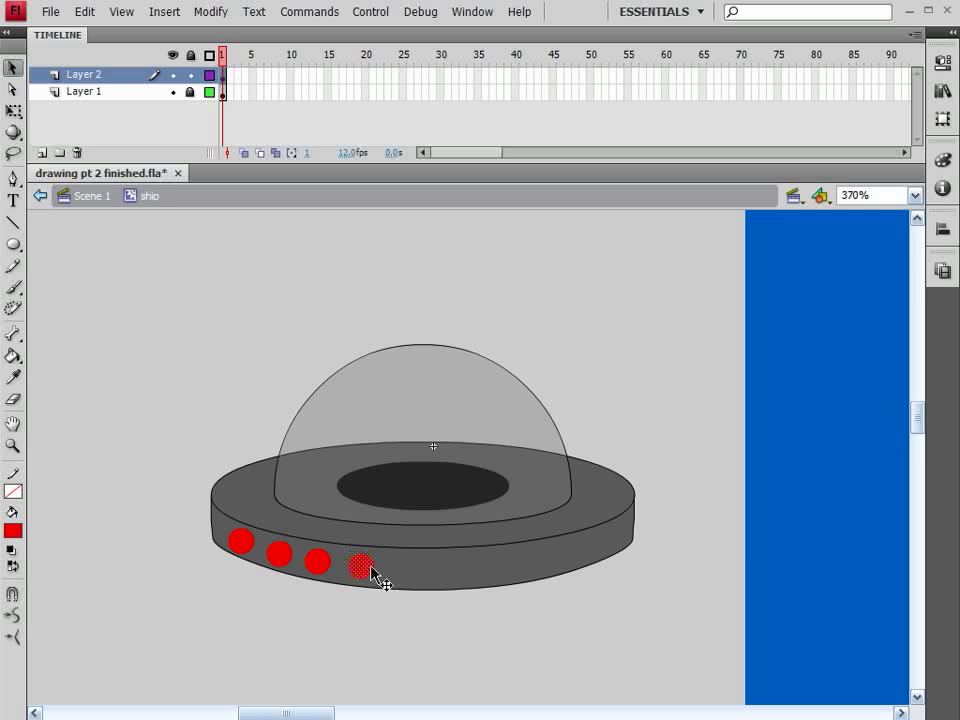
# Step: Continue copying red circles rightward along the ship's rim to complete a row of ten lights
pyautogui.moveTo(375, 581); pyautogui.dragTo(407, 574)
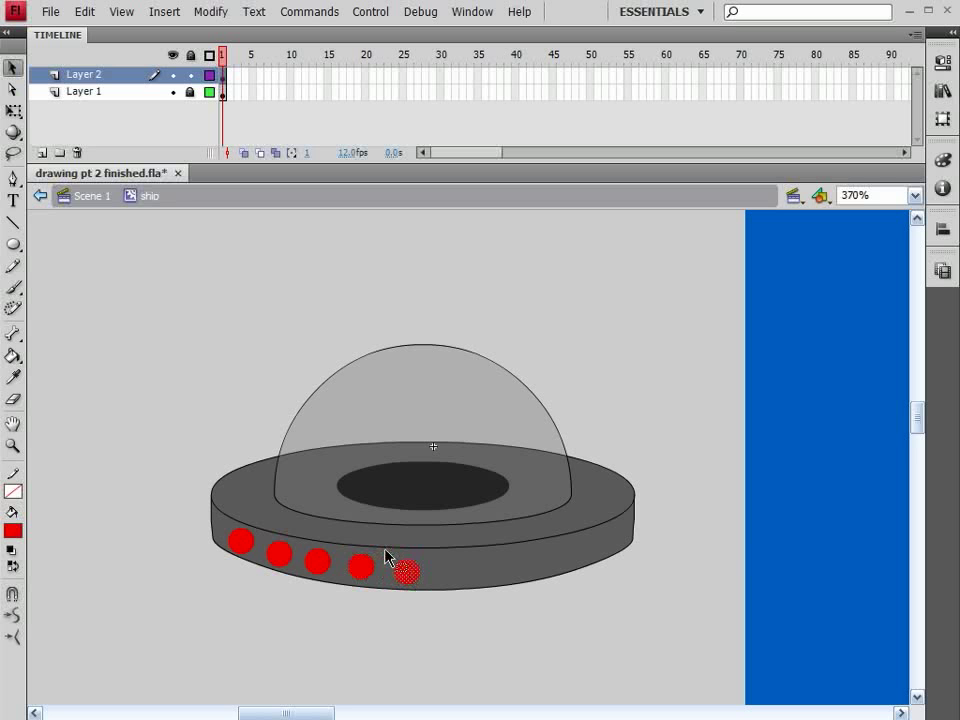
pyautogui.moveTo(412, 575); pyautogui.dragTo(449, 571)
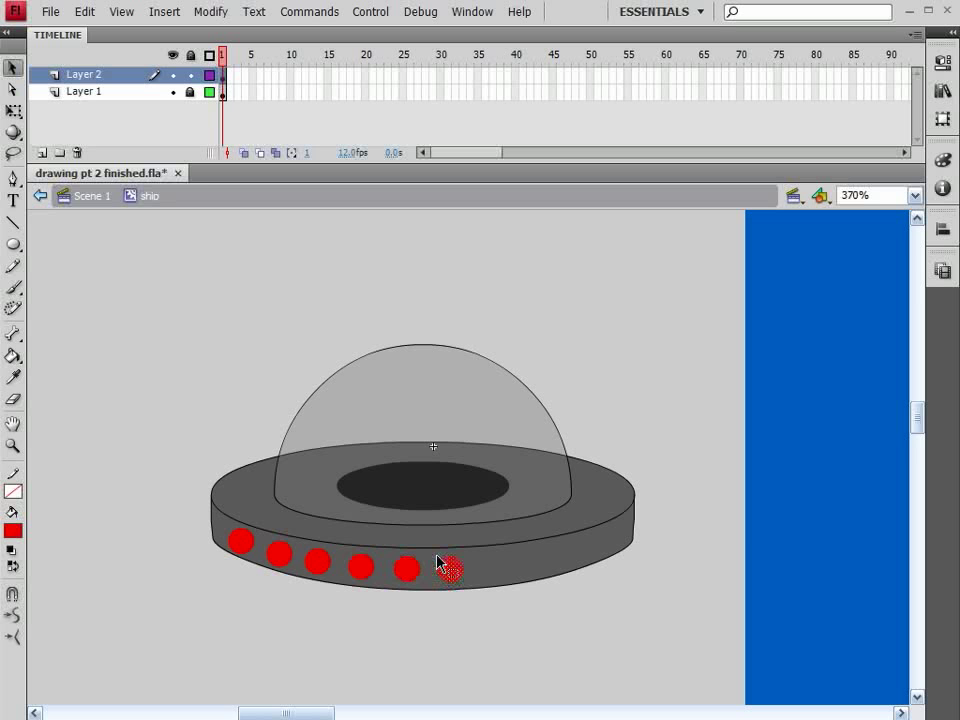
pyautogui.moveTo(463, 576); pyautogui.dragTo(498, 563)
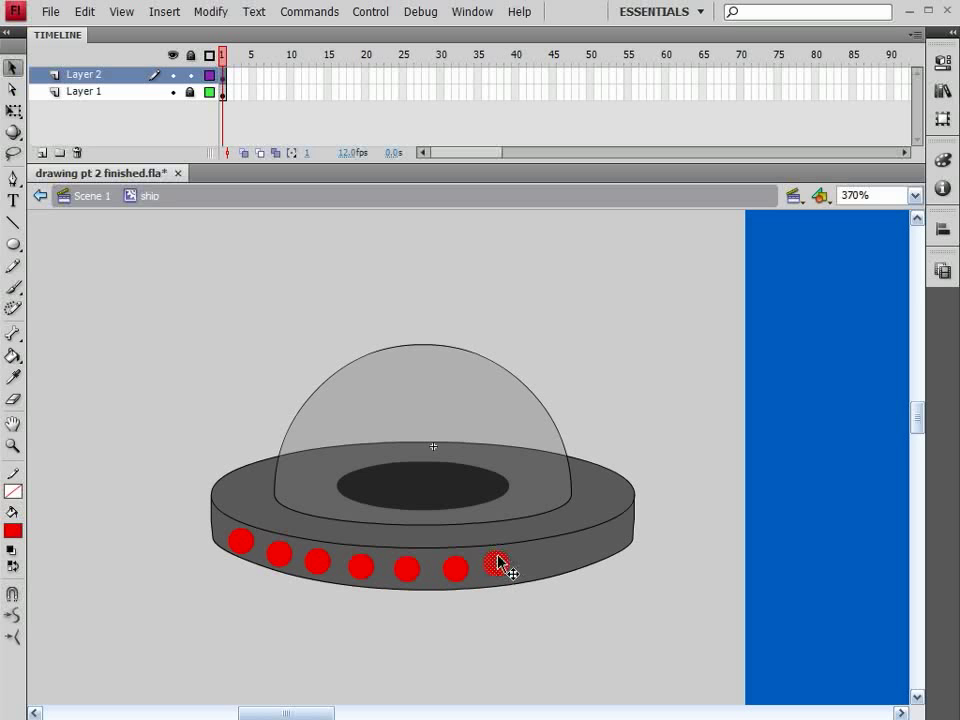
pyautogui.moveTo(495, 566); pyautogui.dragTo(538, 556)
pyautogui.keyDown('alt'); pyautogui.moveTo(549, 572); pyautogui.dragTo(572, 562); pyautogui.keyUp('alt')
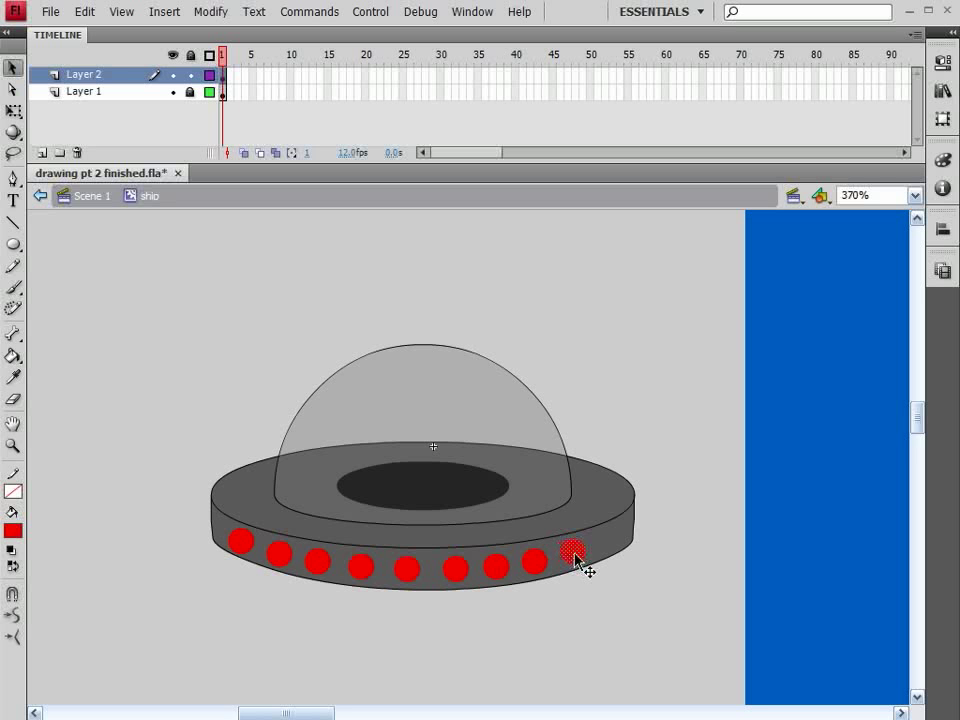
pyautogui.keyDown('alt'); pyautogui.moveTo(585, 568); pyautogui.dragTo(611, 540); pyautogui.keyUp('alt')
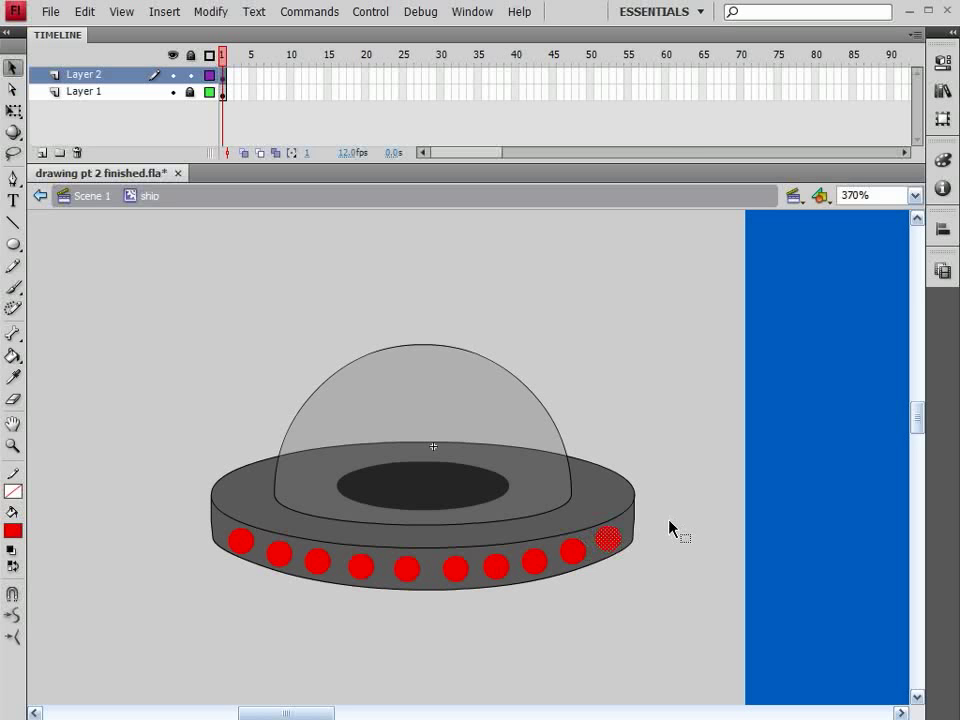
pyautogui.click(113, 80)
pyautogui.press('F8')
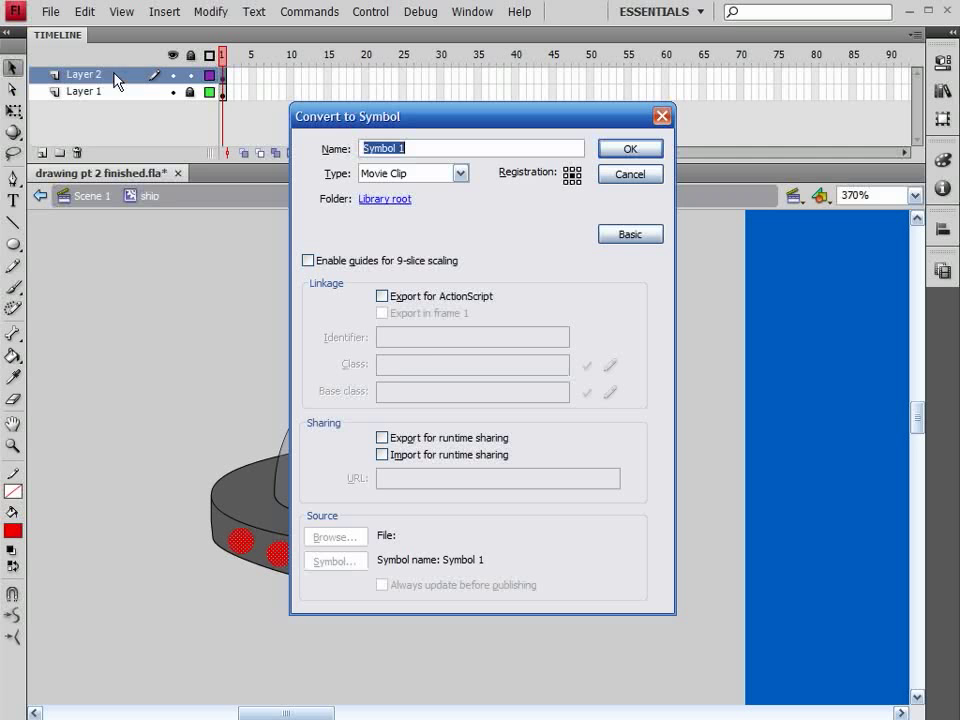
pyautogui.write('lights')
pyautogui.press('Return')
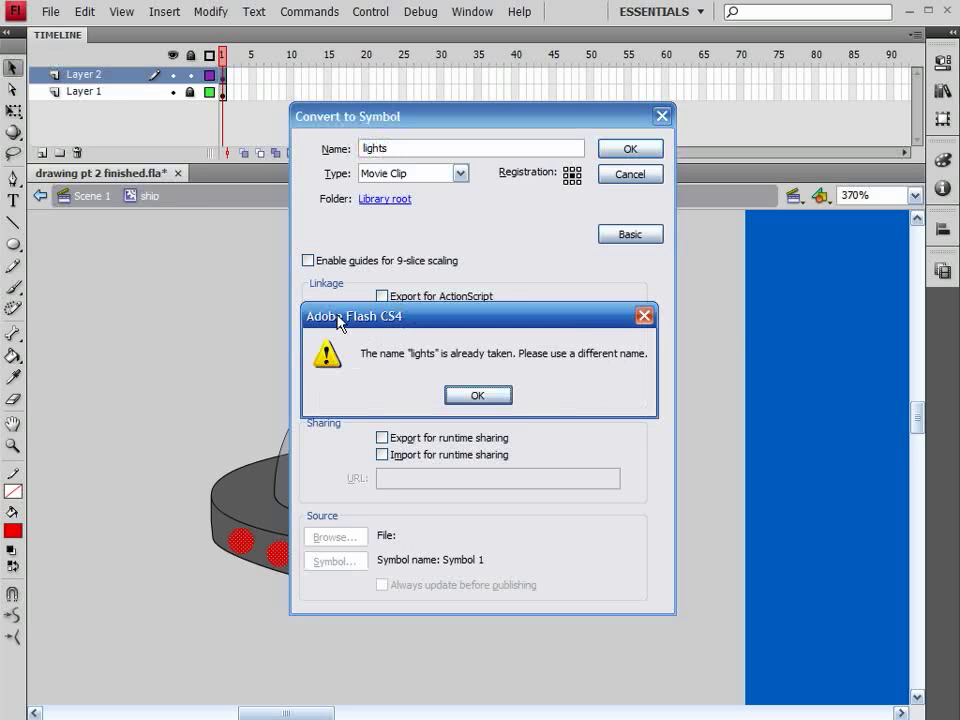
pyautogui.click(500, 397)
pyautogui.click(631, 173)
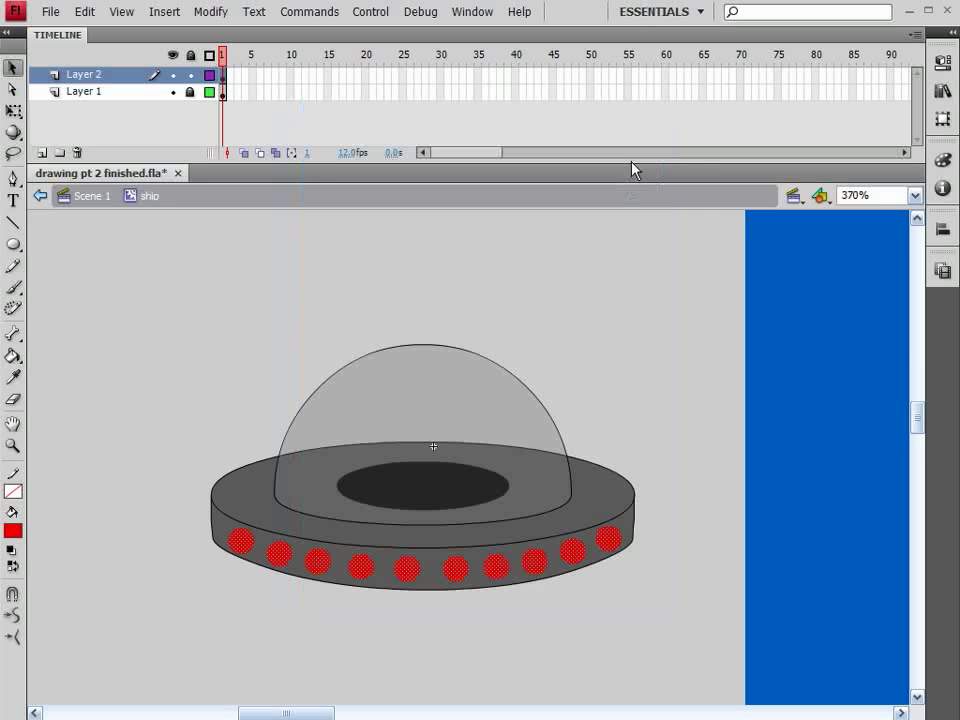
# Step: Delete the existing lights symbol from the library
pyautogui.click(945, 91)
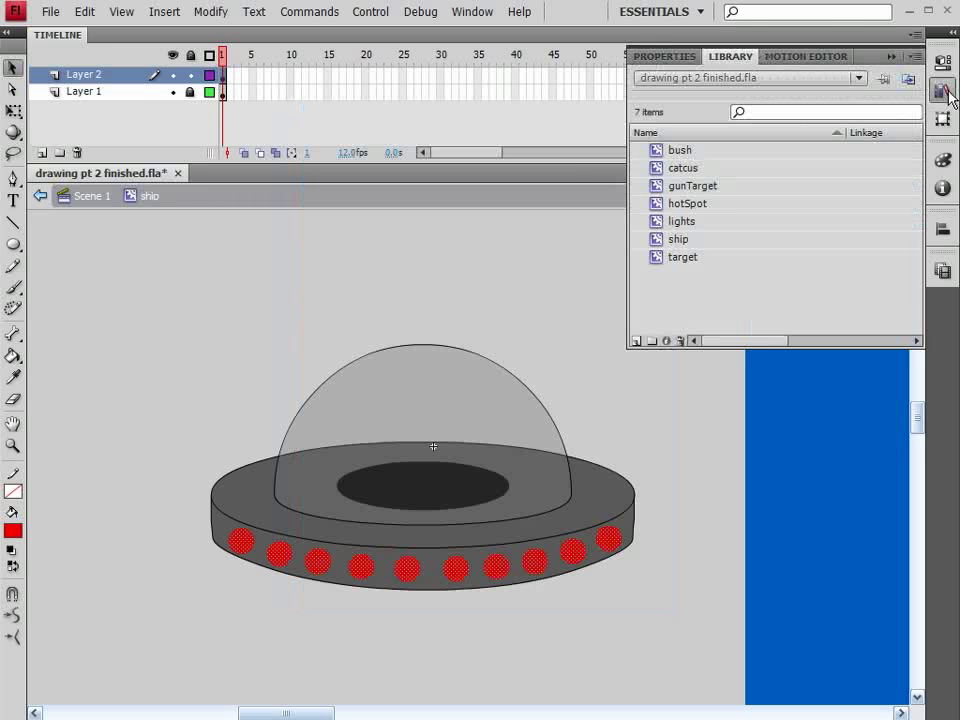
pyautogui.click(685, 222)
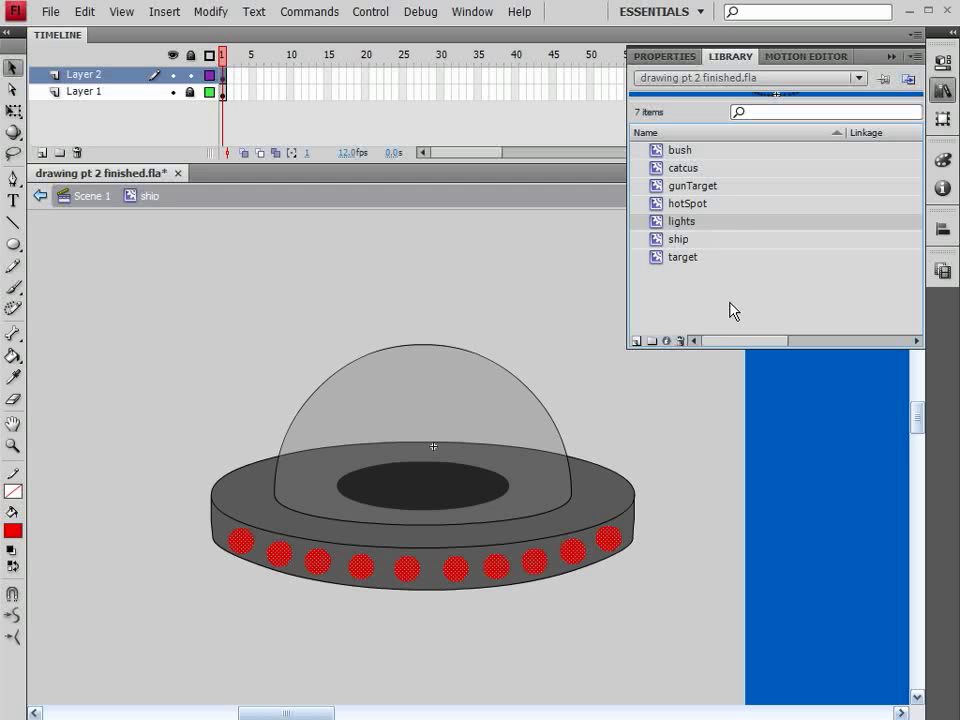
pyautogui.click(680, 341)
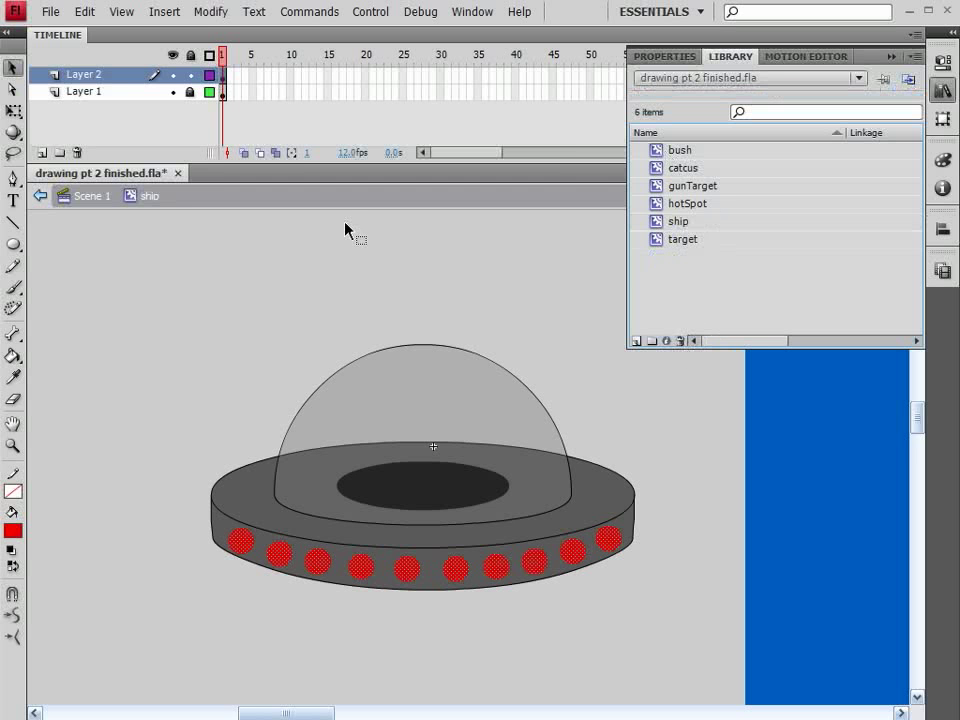
pyautogui.click(516, 270)
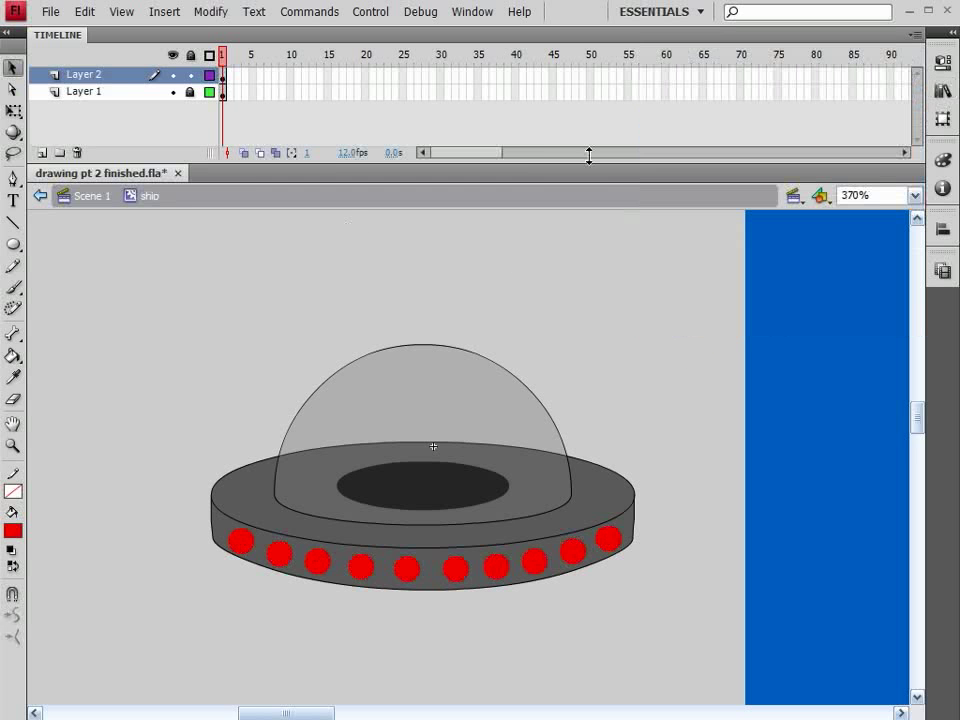
# Step: Convert the row of circles on Layer 2 into a movie clip symbol named lights and open it for editing
pyautogui.click(124, 76)
pyautogui.press('F8')
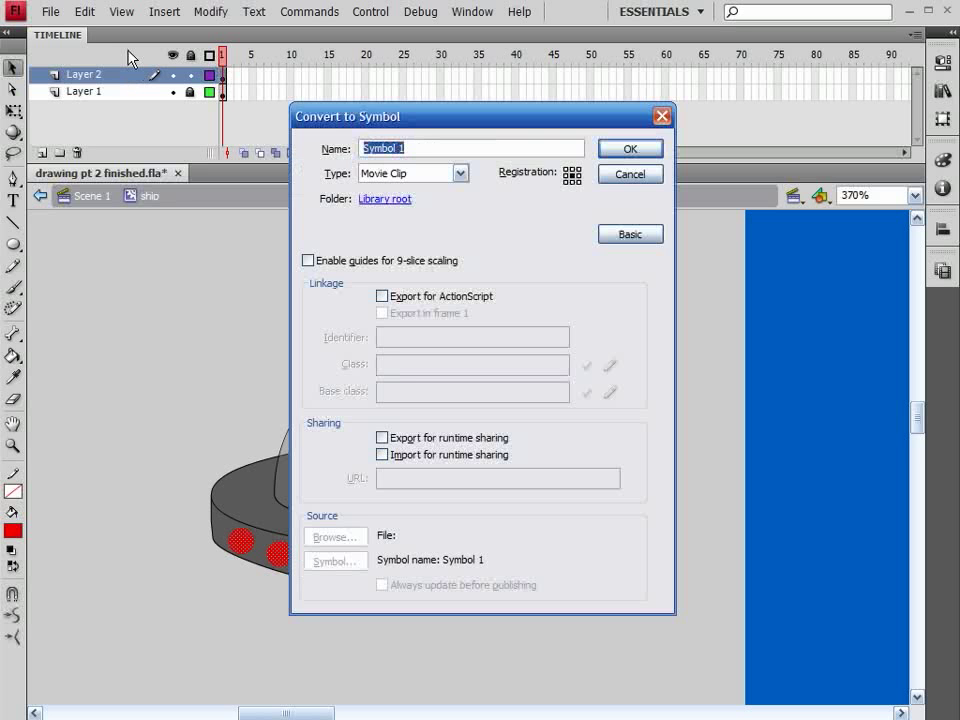
pyautogui.write('lights')
pyautogui.press('Return')
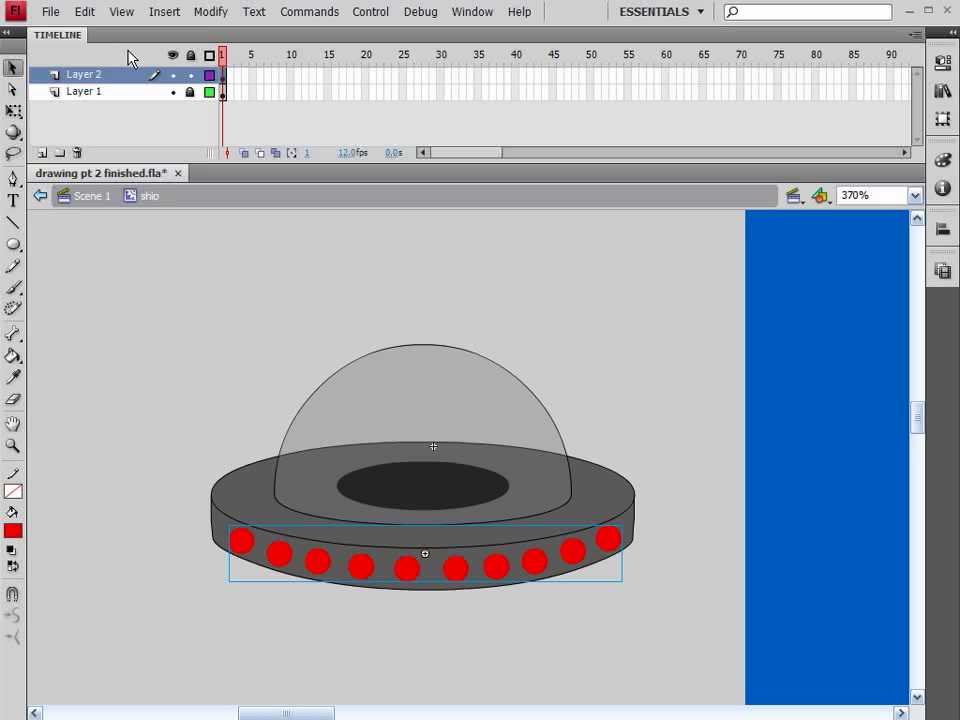
pyautogui.doubleClick(288, 560)
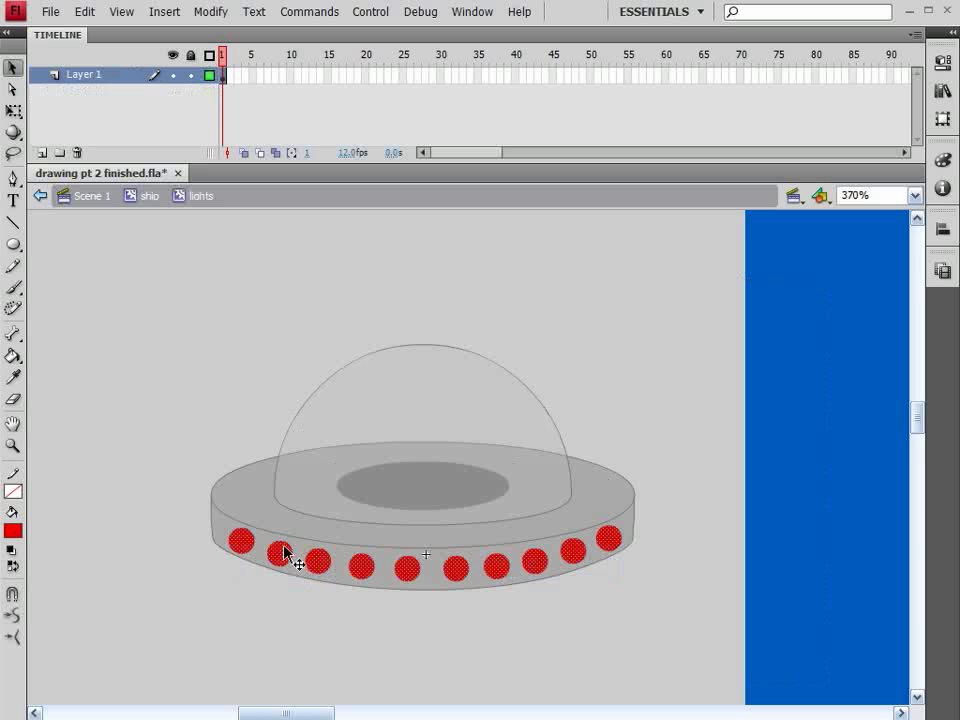
# Step: Recolour every other light in the row to yellow #FFFF00
pyautogui.click(280, 558)
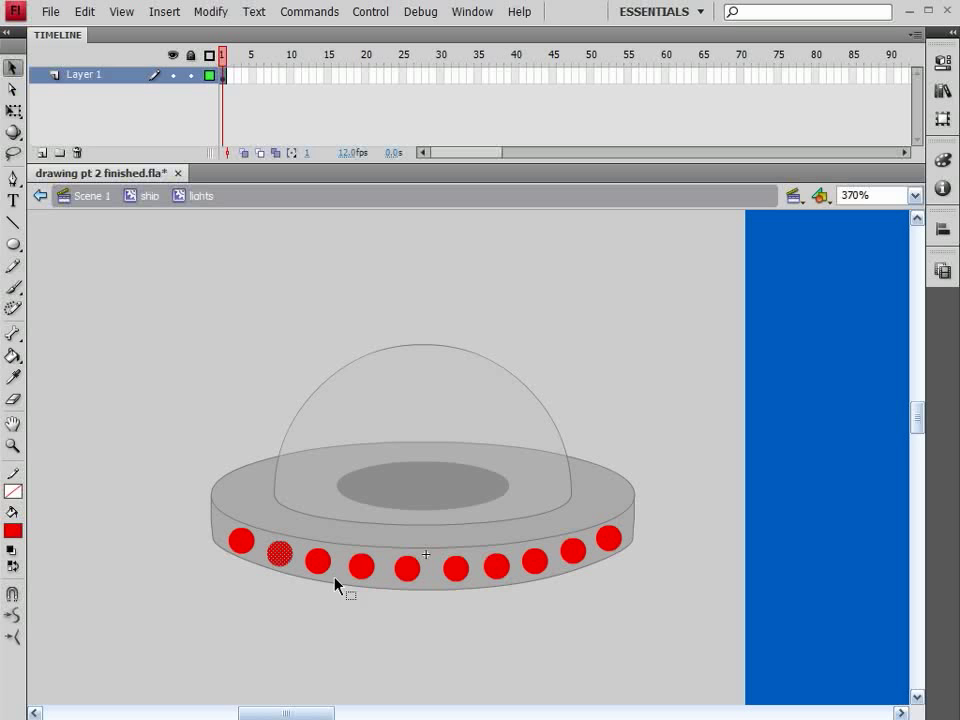
pyautogui.click(458, 570)
pyautogui.keyDown('shift'); pyautogui.click(286, 560); pyautogui.keyUp('shift')
pyautogui.keyDown('shift'); pyautogui.click(366, 570); pyautogui.keyUp('shift')
pyautogui.keyDown('shift'); pyautogui.click(536, 564); pyautogui.keyUp('shift')
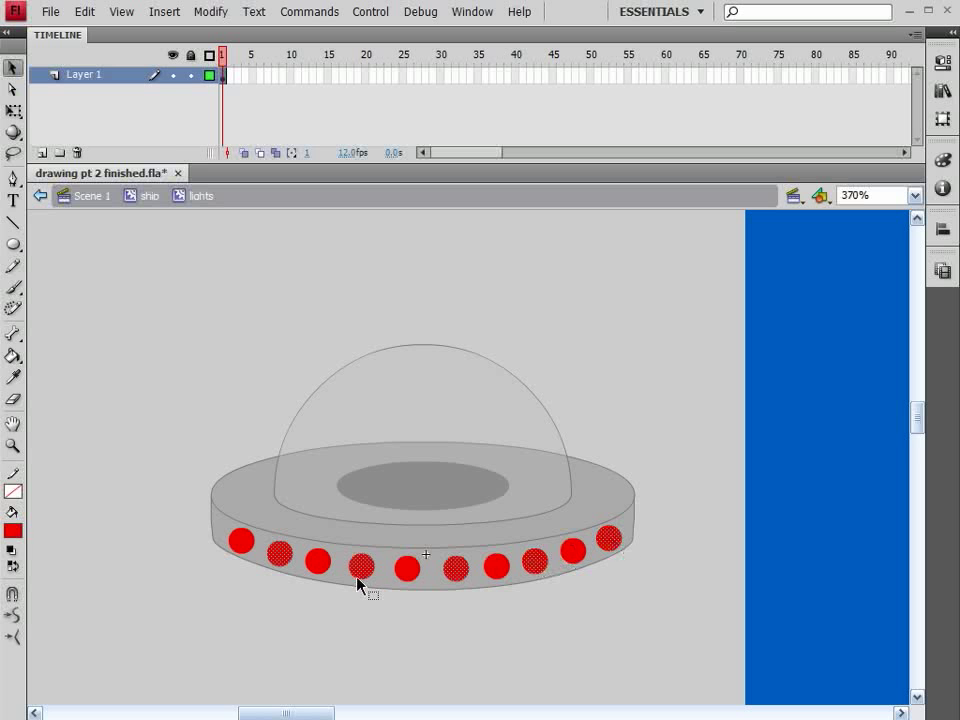
pyautogui.click(12, 531)
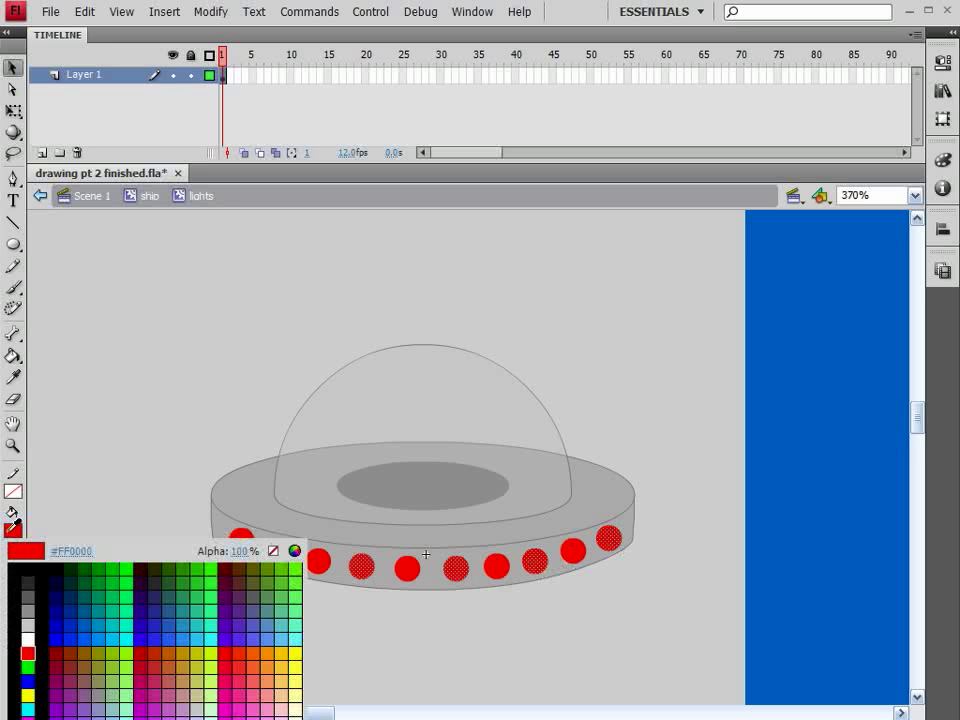
pyautogui.click(28, 692)
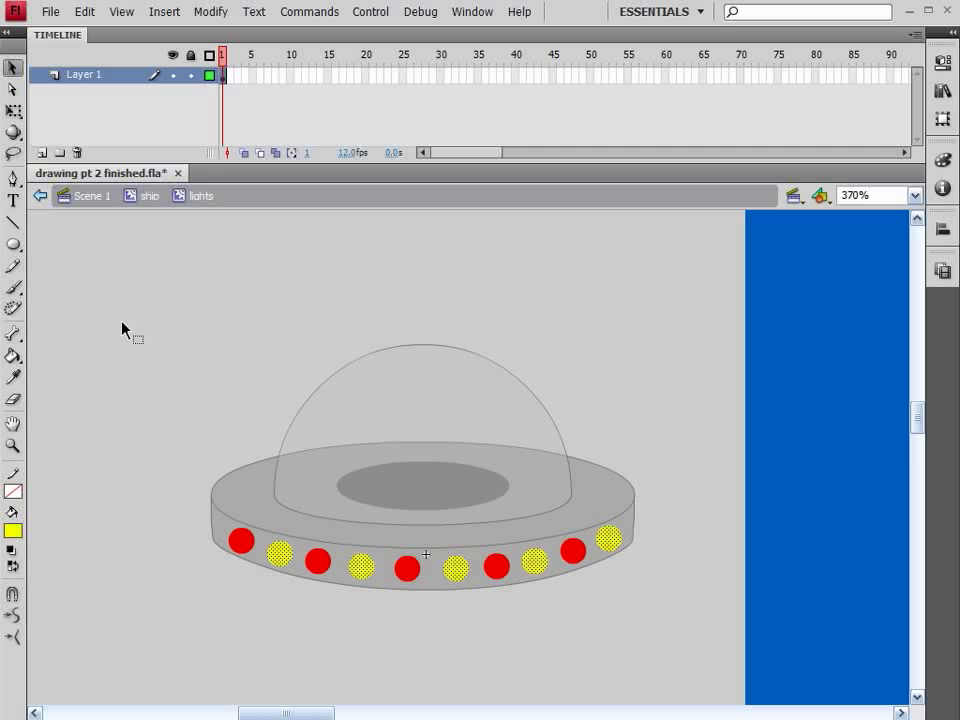
# Step: Insert a keyframe at frame 2 of the lights symbol and turn its red lights yellow
pyautogui.click(231, 76)
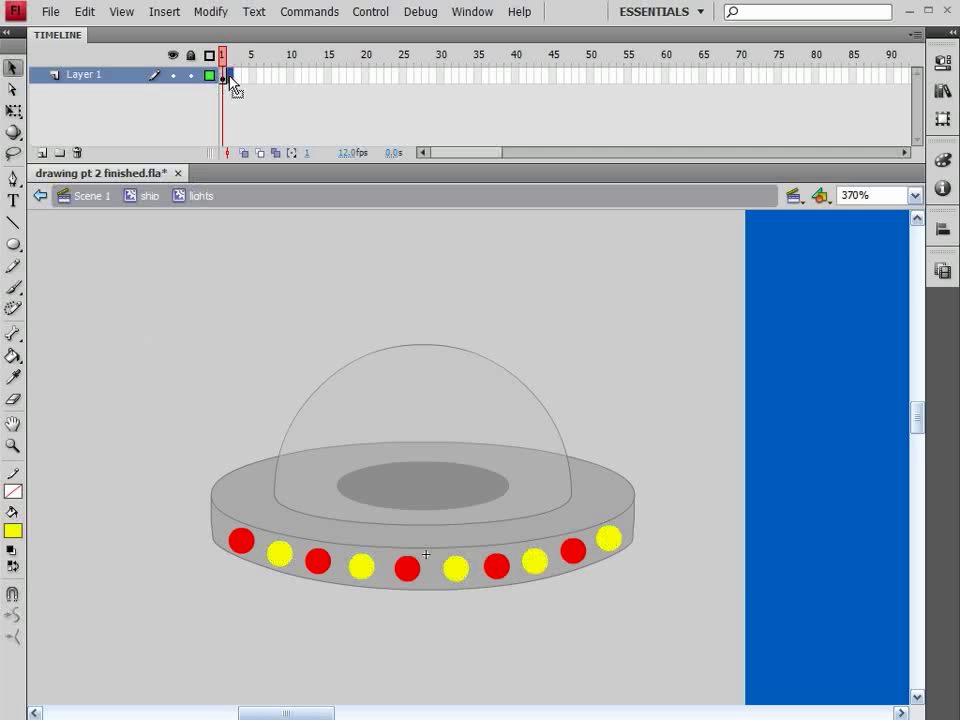
pyautogui.press('F6')
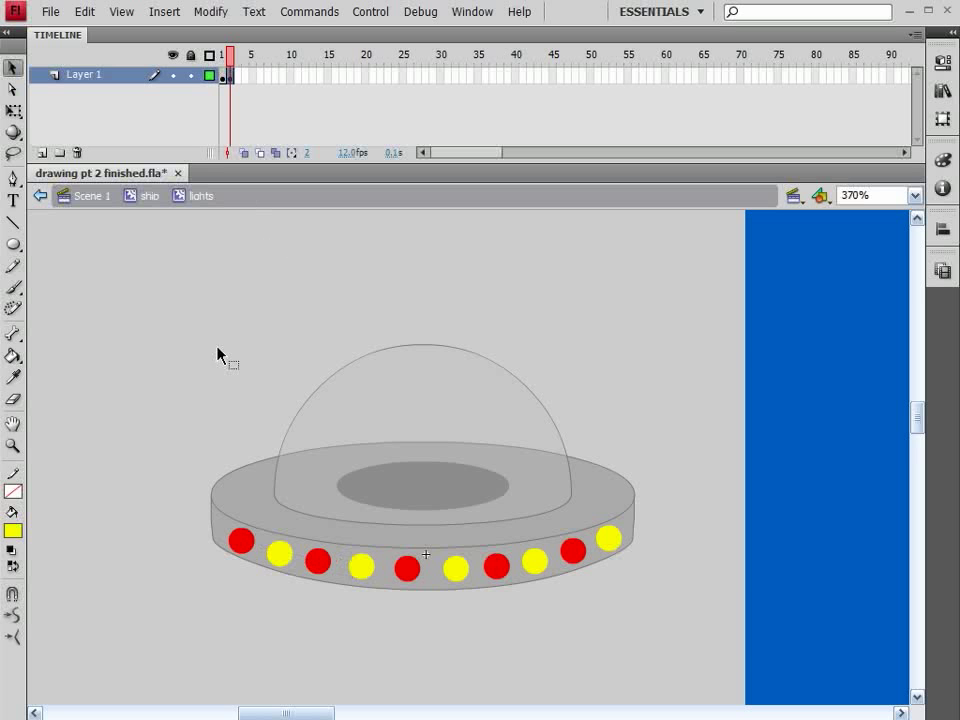
pyautogui.click(245, 545)
pyautogui.keyDown('shift'); pyautogui.click(318, 564); pyautogui.keyUp('shift')
pyautogui.keyDown('shift'); pyautogui.click(407, 568); pyautogui.keyUp('shift')
pyautogui.keyDown('shift'); pyautogui.click(496, 566); pyautogui.keyUp('shift')
pyautogui.keyDown('shift'); pyautogui.click(574, 552); pyautogui.keyUp('shift')
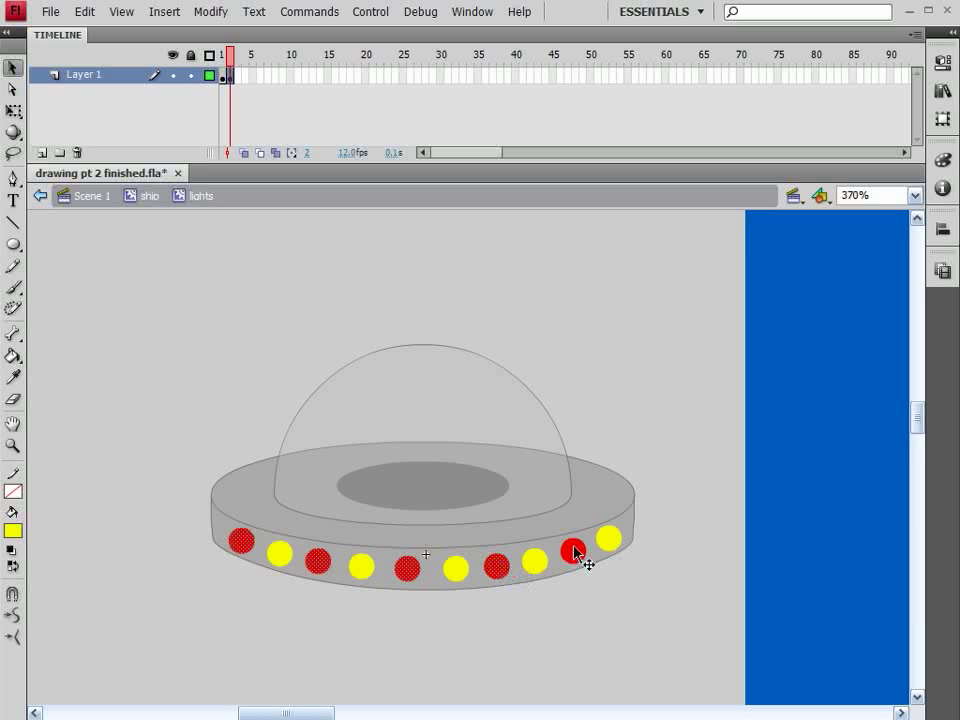
pyautogui.click(17, 538)
pyautogui.click(14, 530)
# Step: Turn the originally yellow lights in frame 2 red, swapping the colour pattern
pyautogui.click(281, 557)
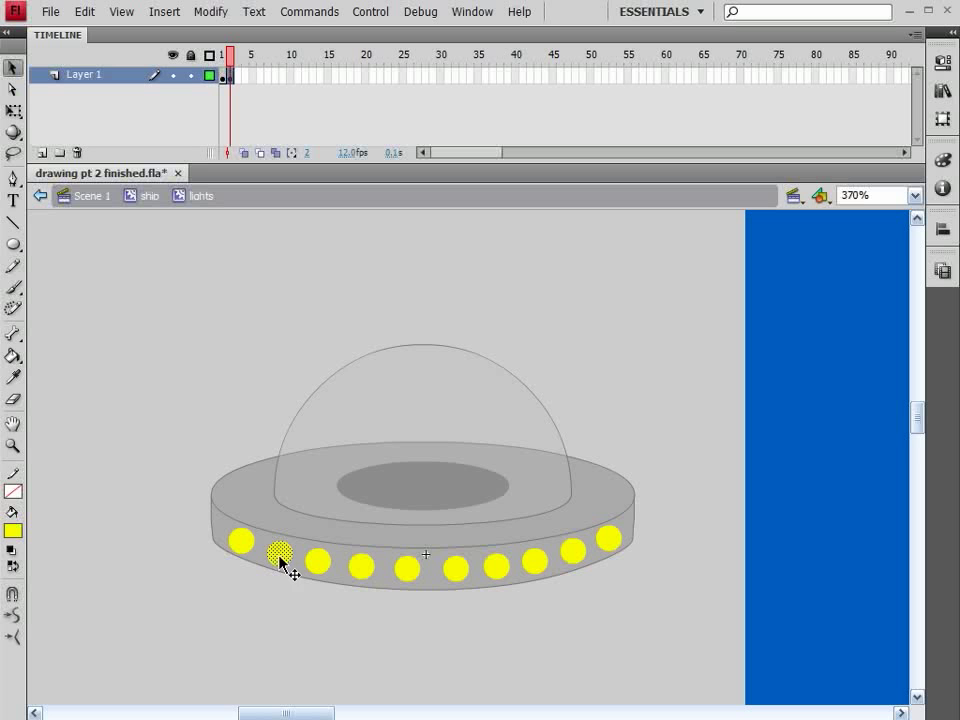
pyautogui.keyDown('shift'); pyautogui.click(362, 567); pyautogui.keyUp('shift')
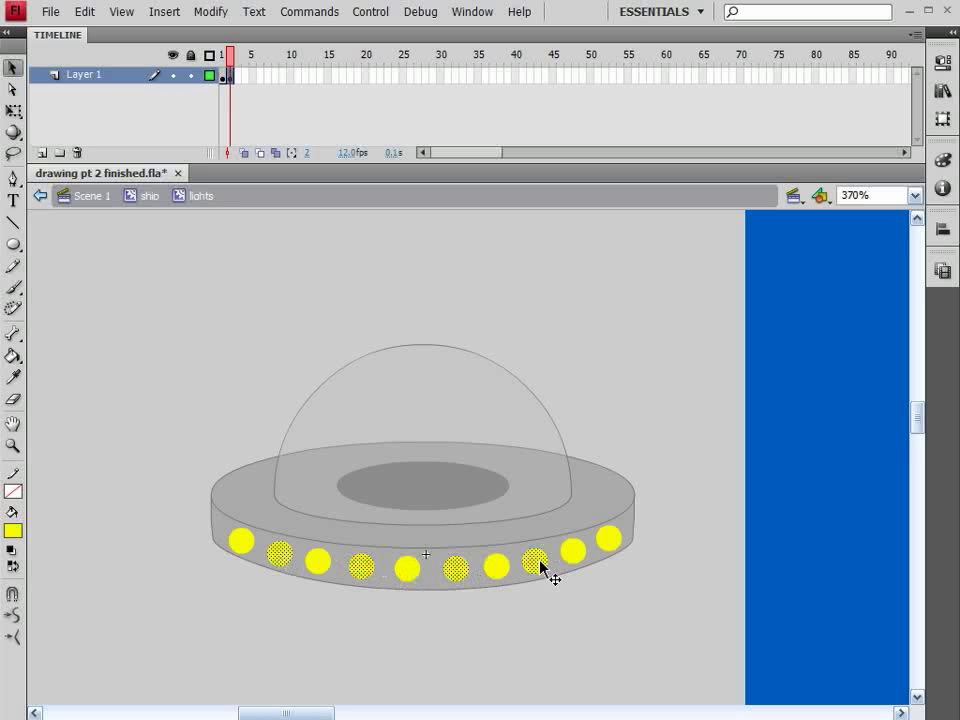
pyautogui.keyDown('shift'); pyautogui.click(608, 542); pyautogui.keyUp('shift')
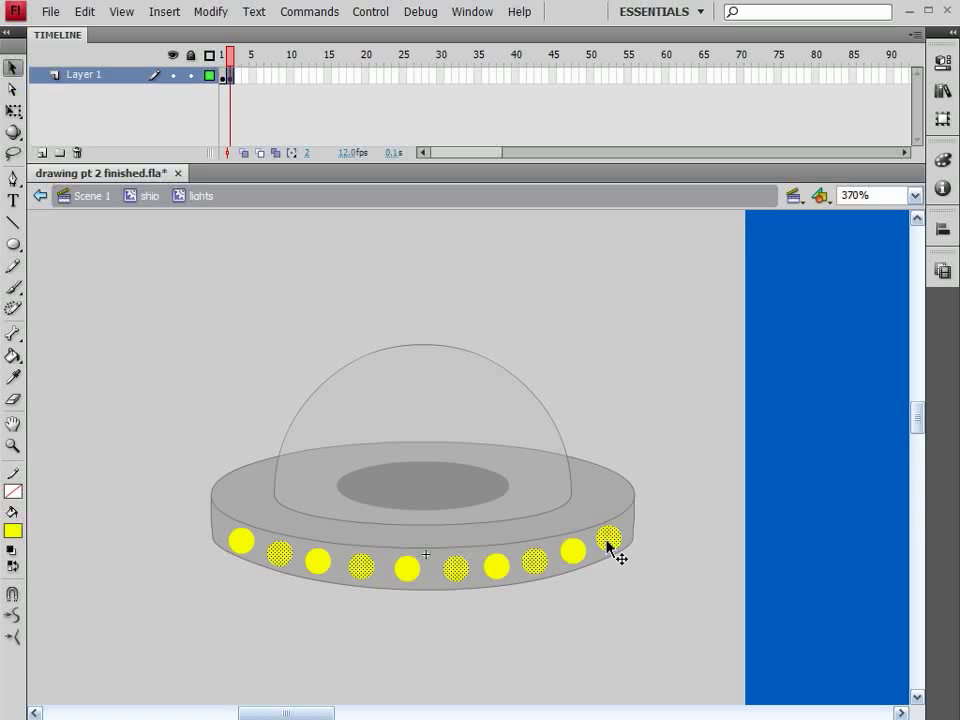
pyautogui.click(14, 530)
pyautogui.click(27, 653)
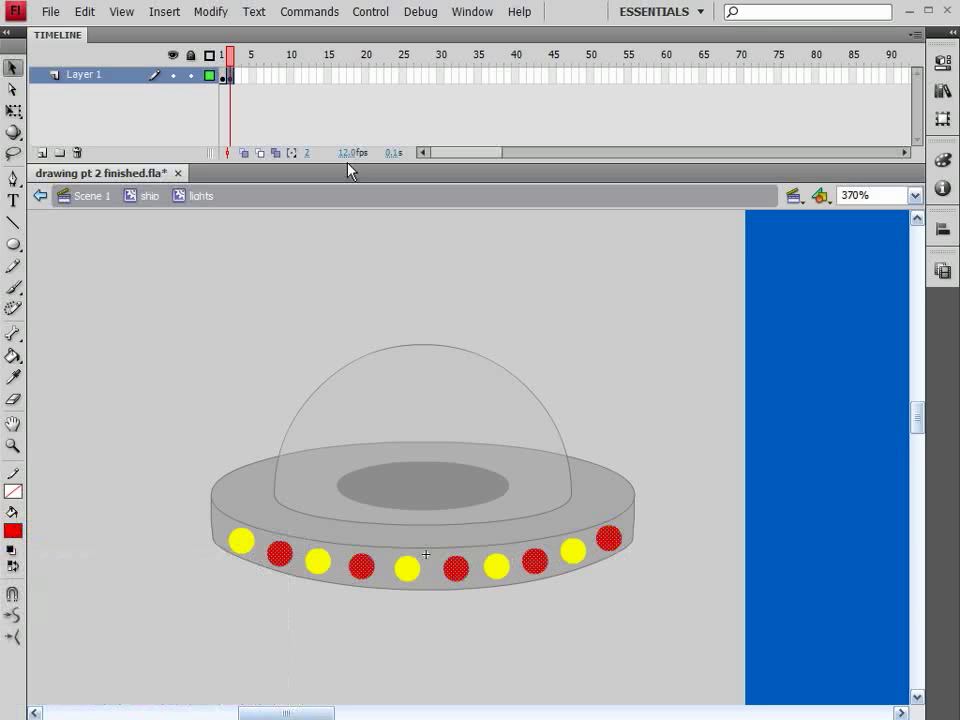
# Step: Insert frames to lengthen the lights animation to four frames and scrub through it
pyautogui.moveTo(230, 52)
pyautogui.mouseDown()
pyautogui.moveTo(222, 54)
pyautogui.moveTo(236, 51)
pyautogui.mouseUp()
pyautogui.click(224, 78)
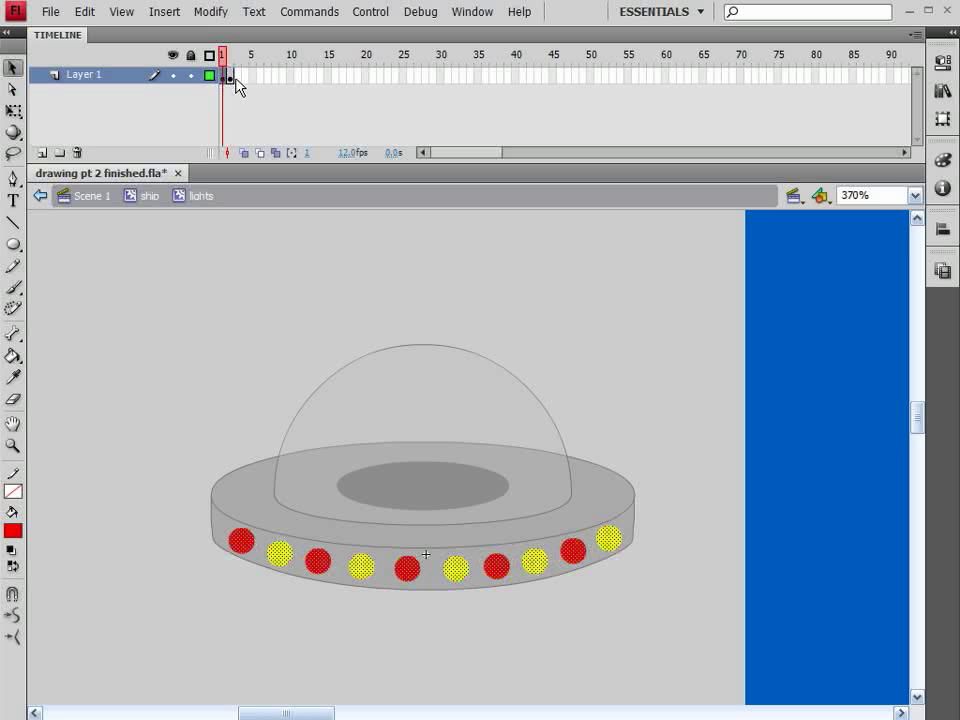
pyautogui.press('F5')
pyautogui.click(237, 78)
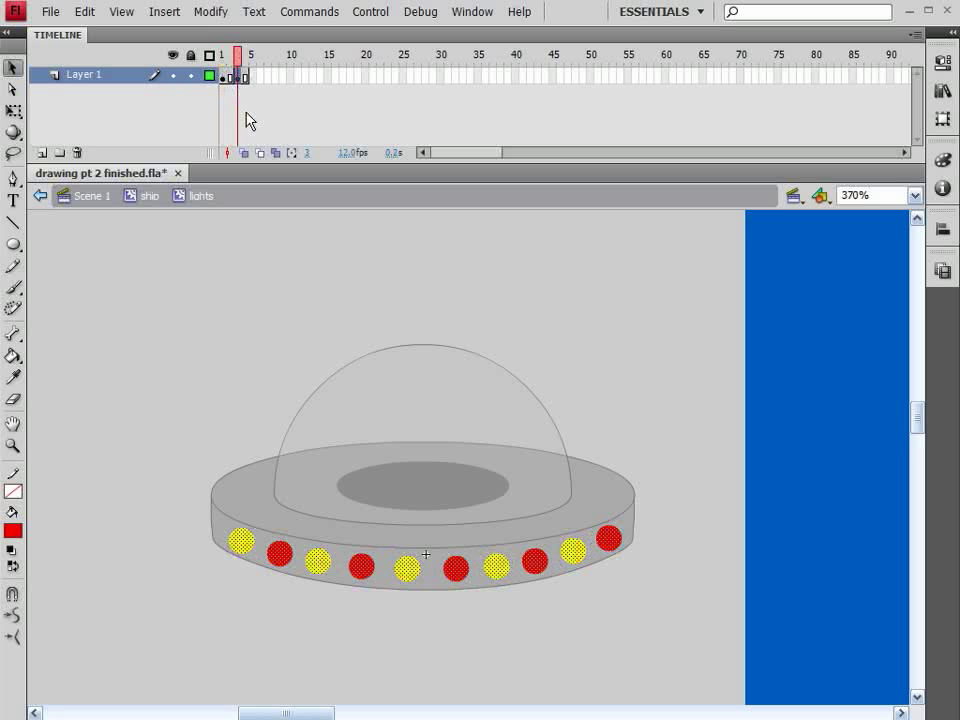
pyautogui.click(246, 56)
pyautogui.click(223, 56)
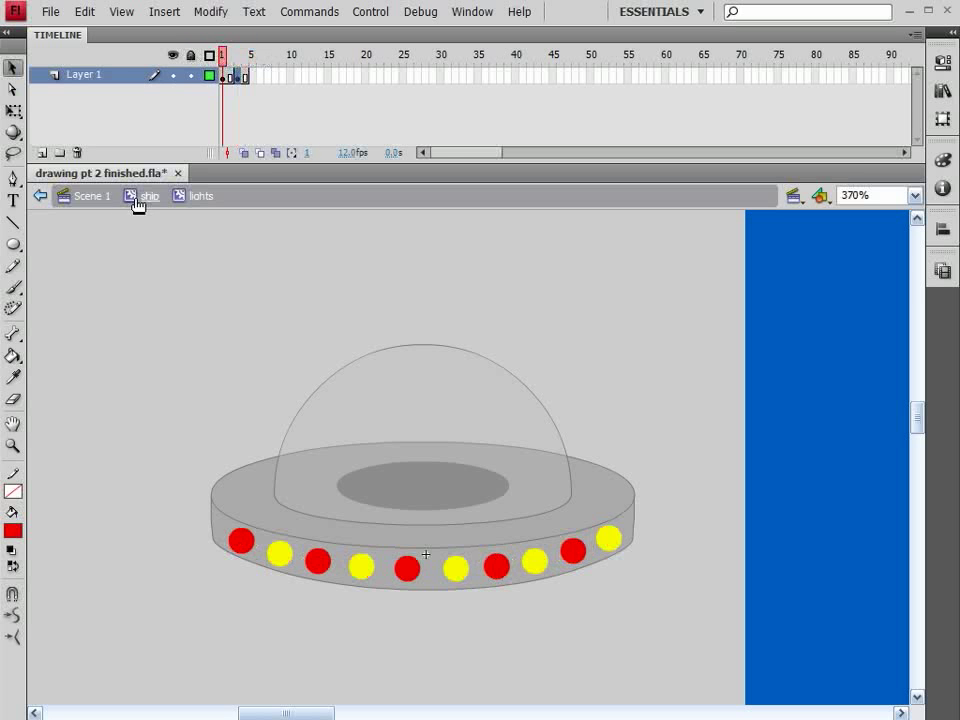
# Step: Return to Scene 1 and test the movie to preview the ship's blinking lights, then close the preview
pyautogui.click(92, 197)
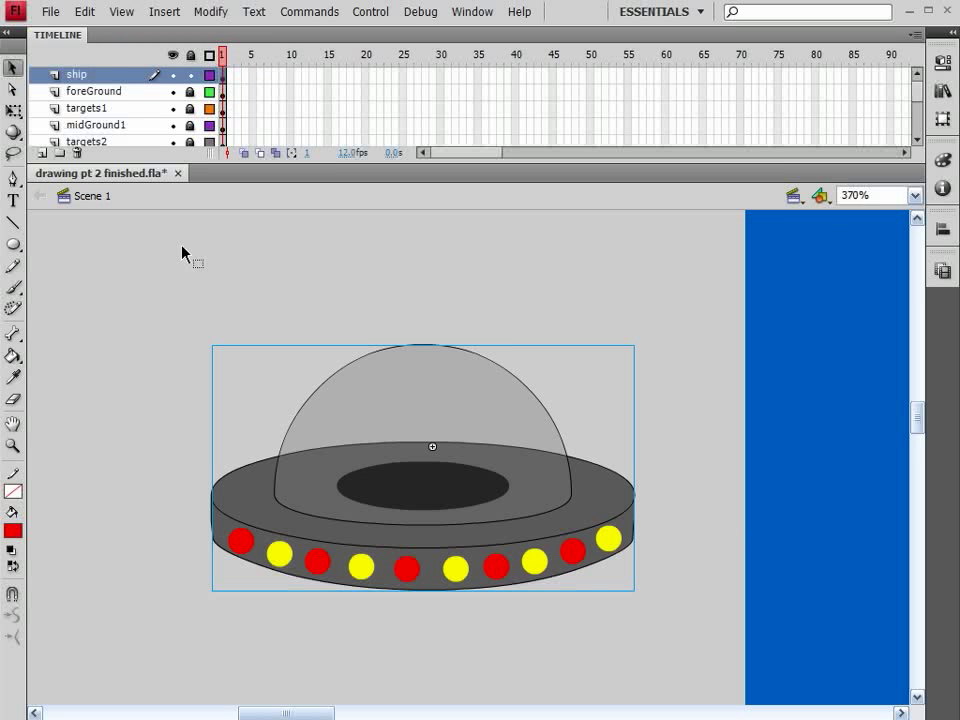
pyautogui.hotkey('ctrl', 'Return')
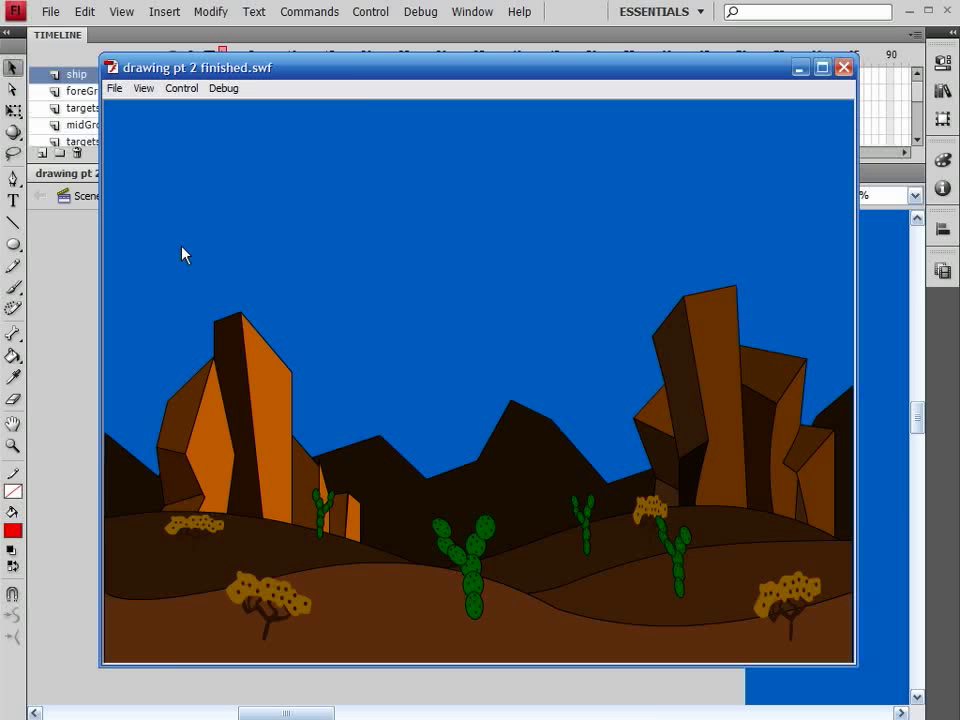
pyautogui.doubleClick(352, 69)
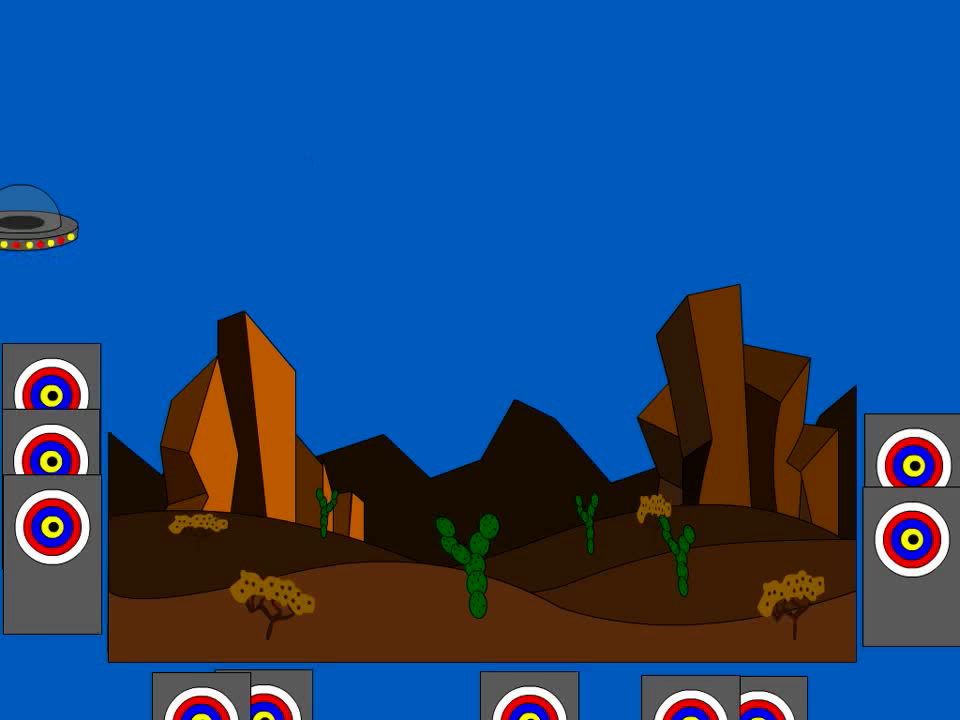
pyautogui.hotkey('ctrl', 'w')
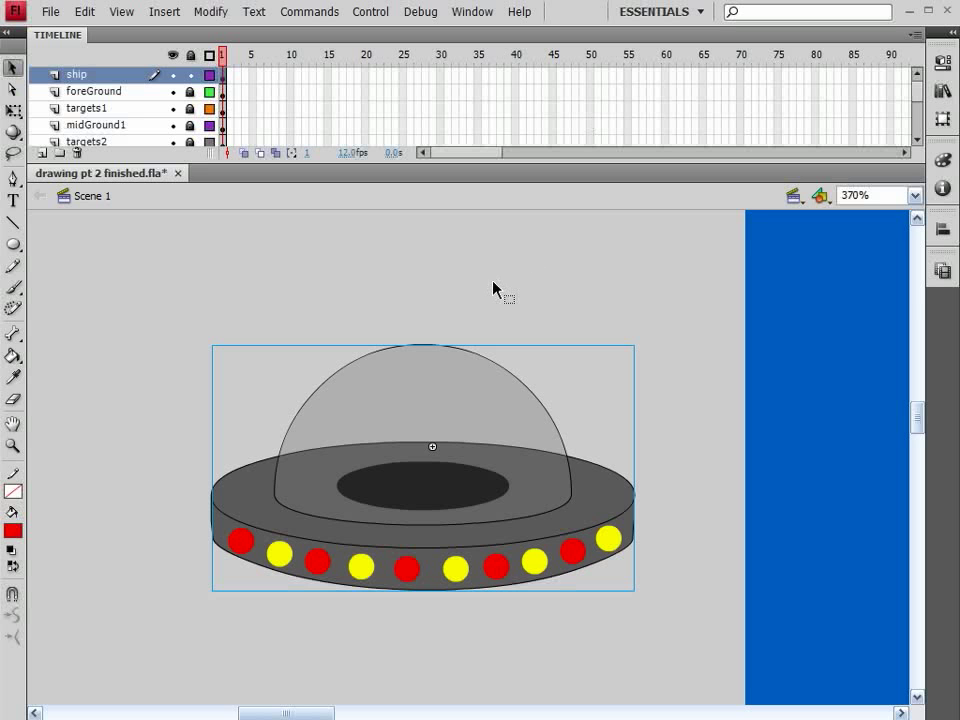
# Step: Open the ship symbol and add a new layer above Layer 1
pyautogui.hotkey('ctrl', '-')
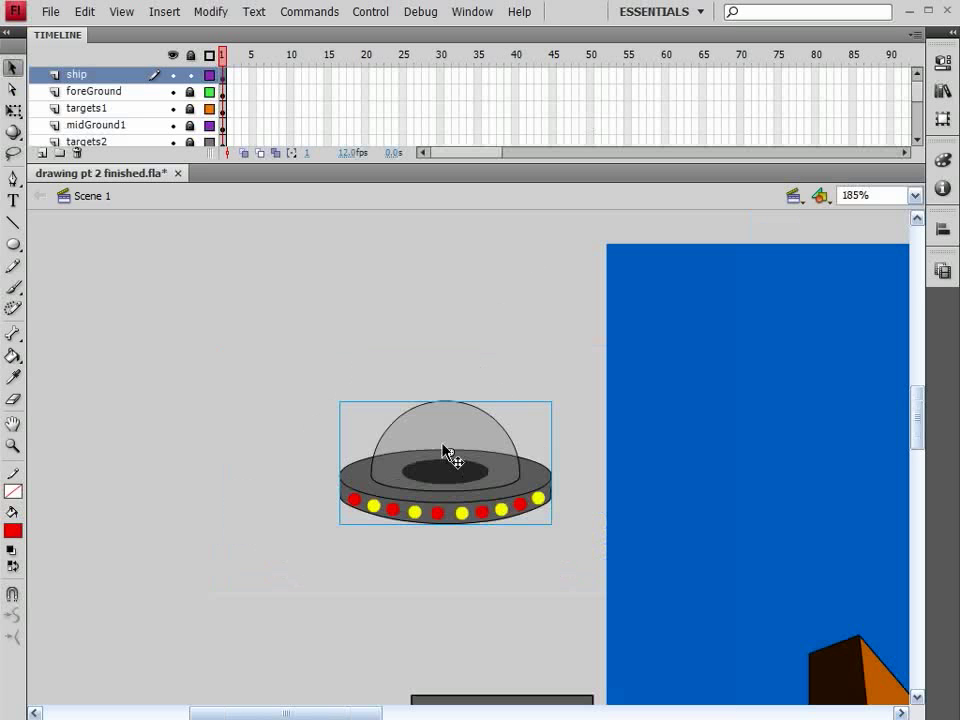
pyautogui.doubleClick(447, 452)
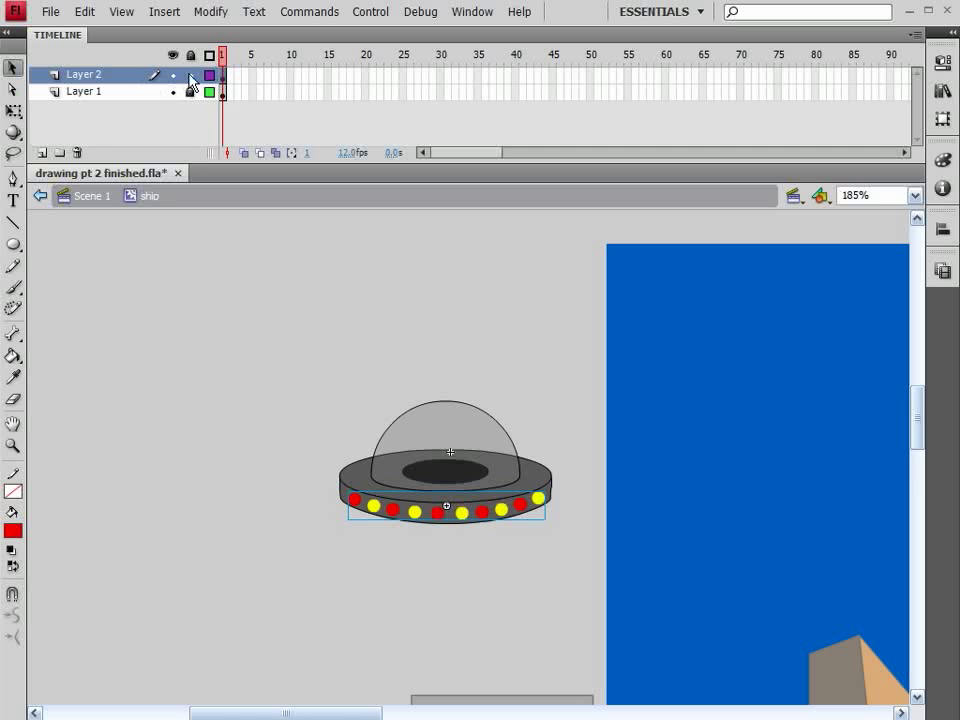
pyautogui.click(95, 91)
pyautogui.click(42, 153)
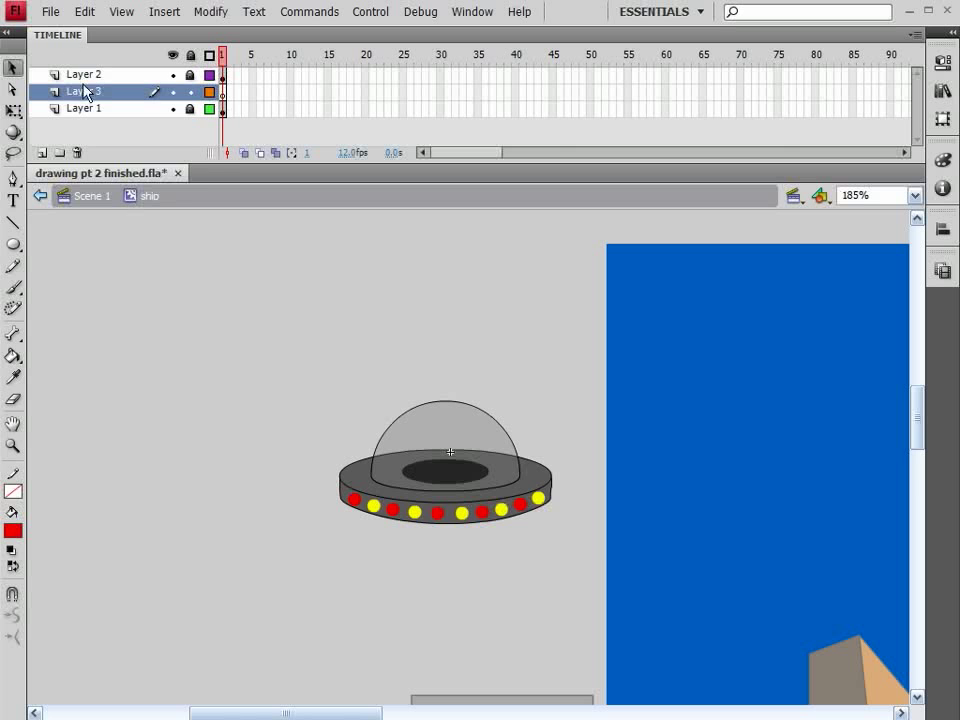
# Step: Create a new Flash File (ActionScript 3.0) document
pyautogui.click(49, 12)
pyautogui.click(58, 34)
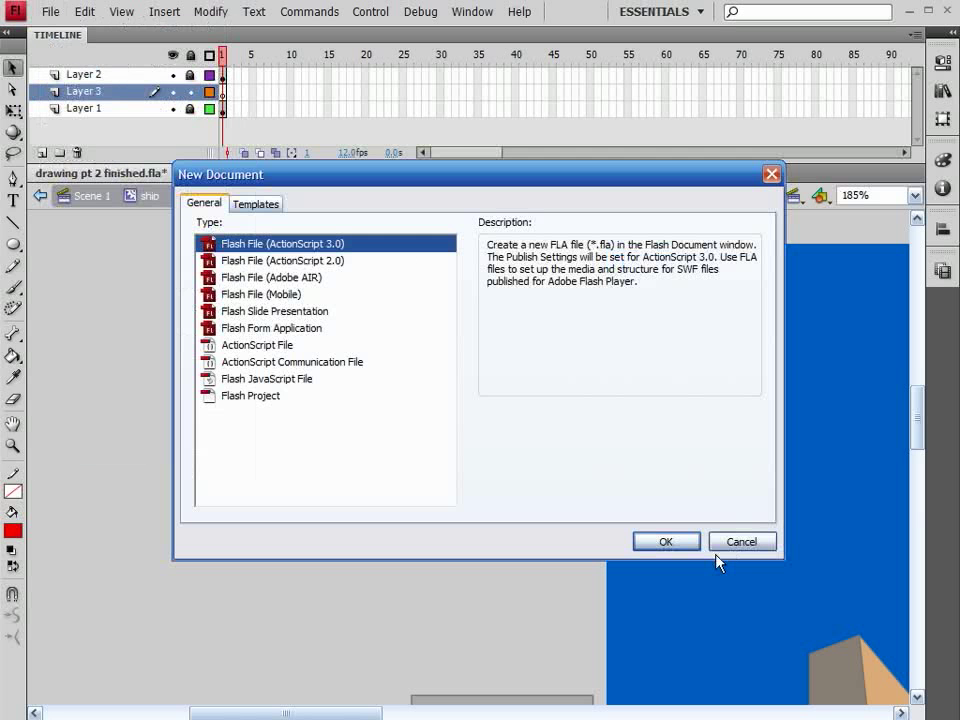
pyautogui.click(667, 542)
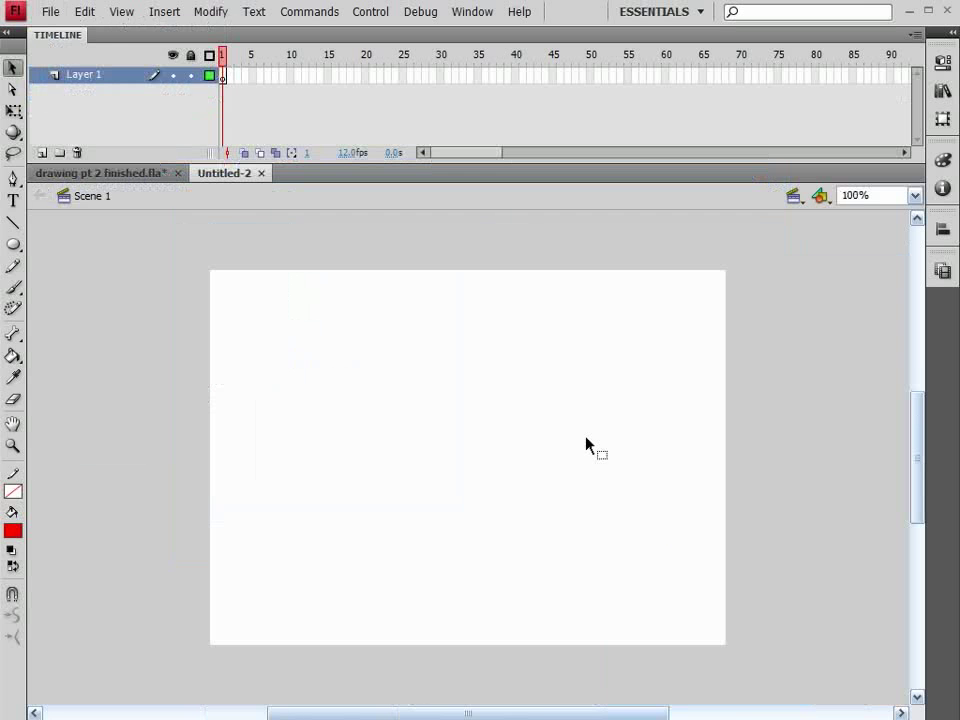
# Step: Import the file sike [Converted].swf onto the stage of the new document
pyautogui.click(49, 12)
pyautogui.moveTo(178, 258)
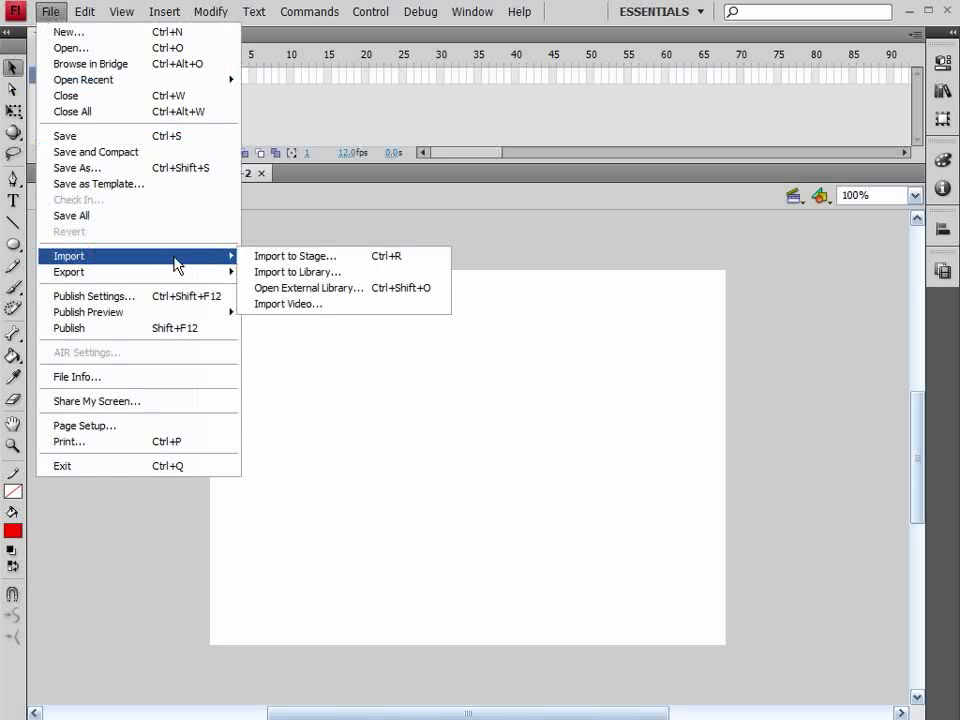
pyautogui.click(348, 258)
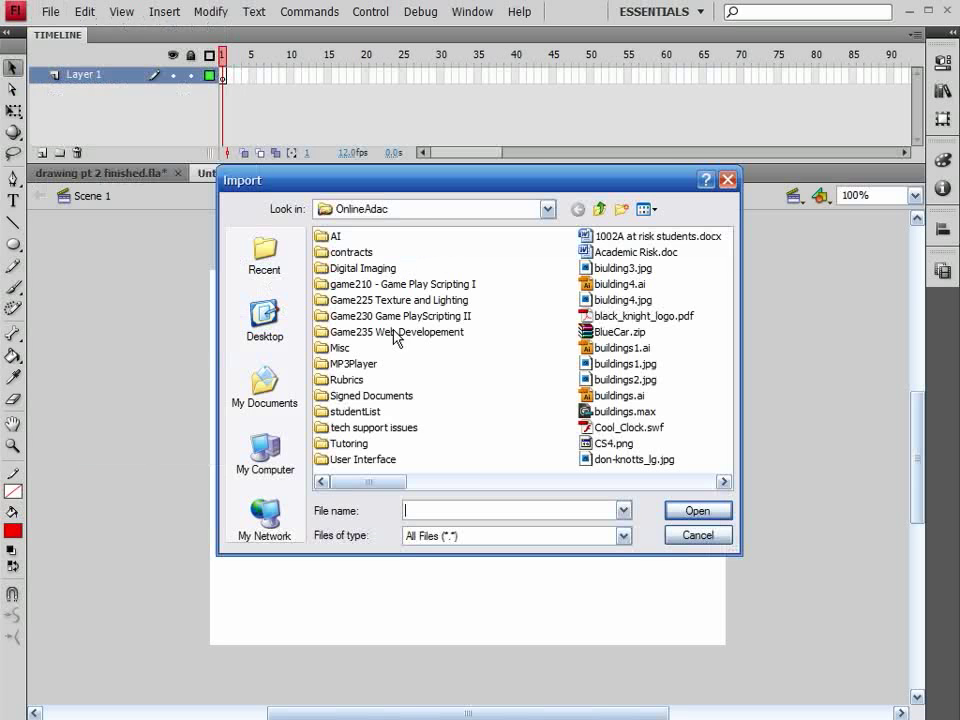
pyautogui.click(633, 484)
pyautogui.click(632, 484)
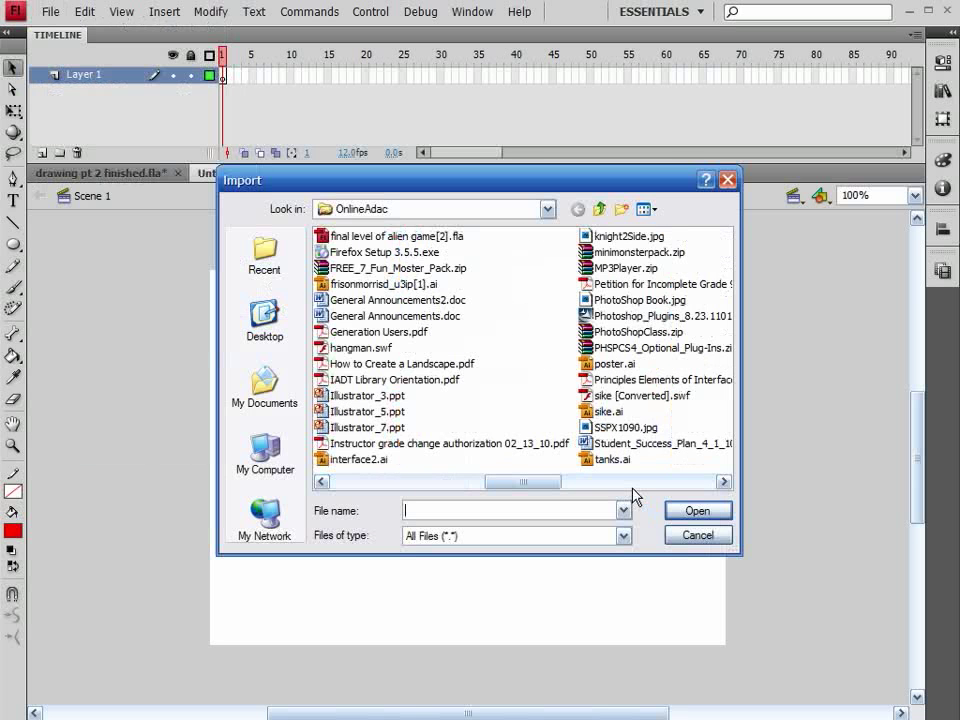
pyautogui.doubleClick(630, 397)
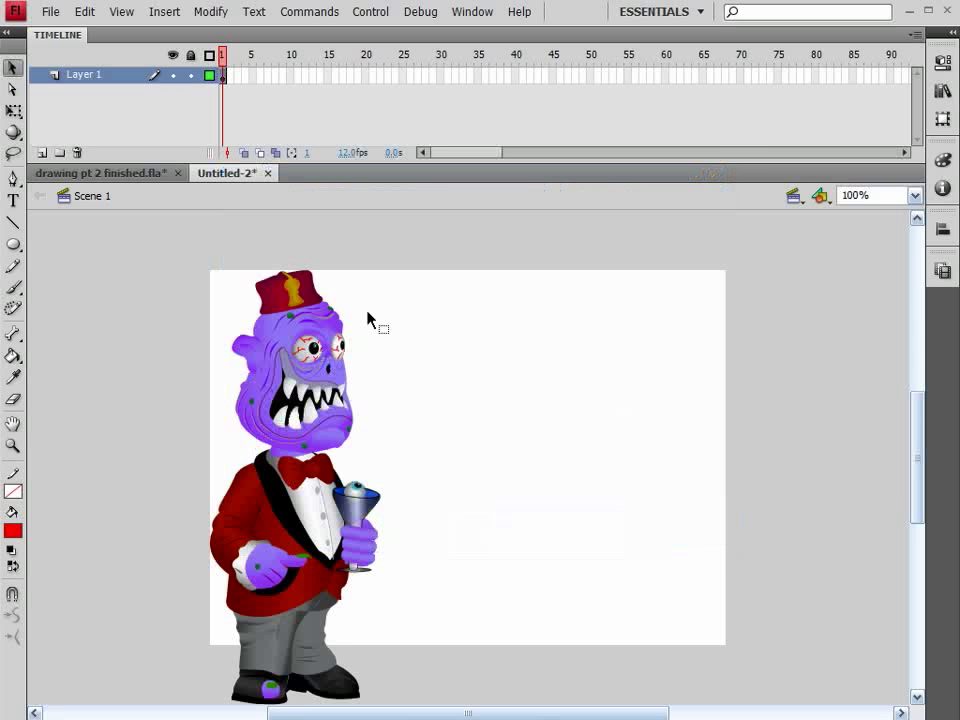
# Step: Break apart the imported character and select its head
pyautogui.moveTo(430, 235); pyautogui.dragTo(189, 456)
pyautogui.click(210, 11)
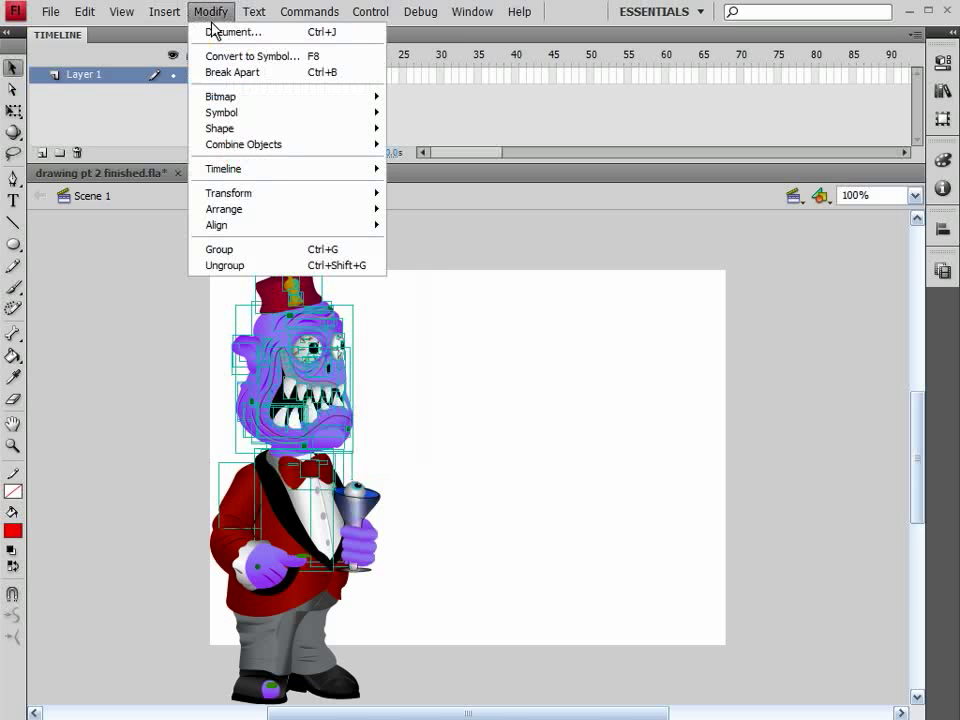
pyautogui.click(222, 72)
pyautogui.click(212, 11)
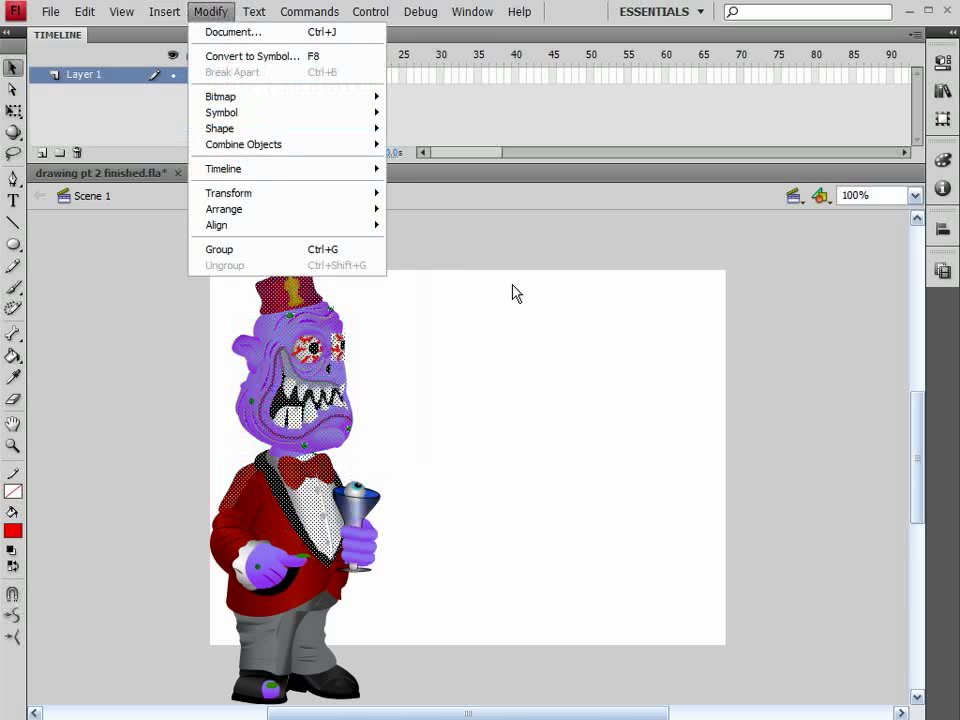
pyautogui.click(432, 249)
pyautogui.moveTo(438, 212)
pyautogui.mouseDown()
pyautogui.moveTo(185, 472)
pyautogui.moveTo(186, 463)
pyautogui.mouseUp()
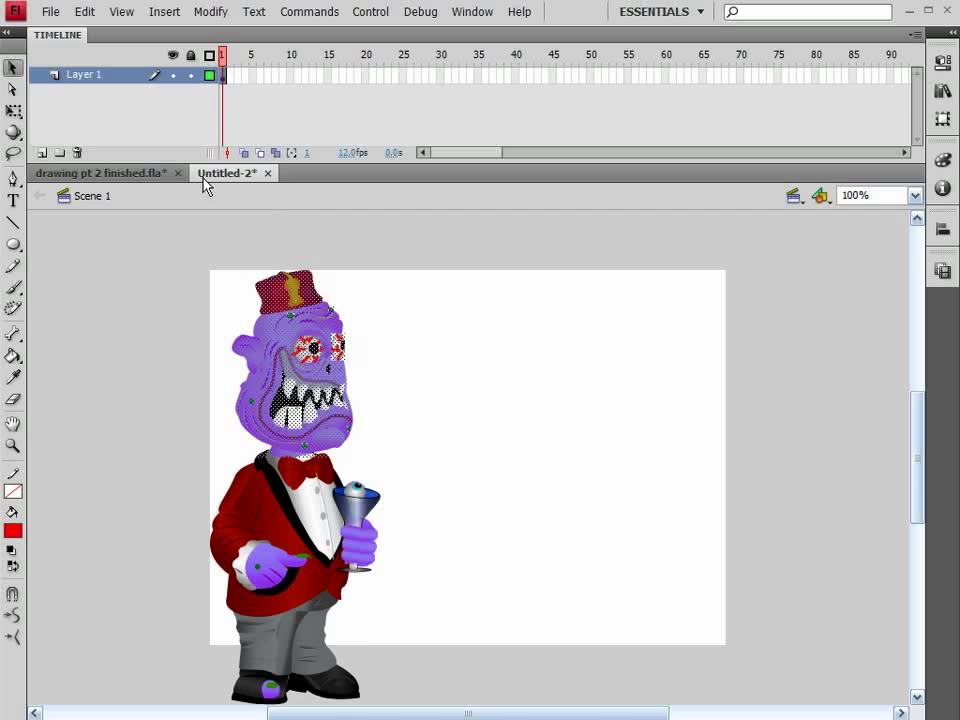
# Step: Close the new document without saving and paste the head onto the ship symbol's new layer
pyautogui.click(267, 173)
pyautogui.click(477, 395)
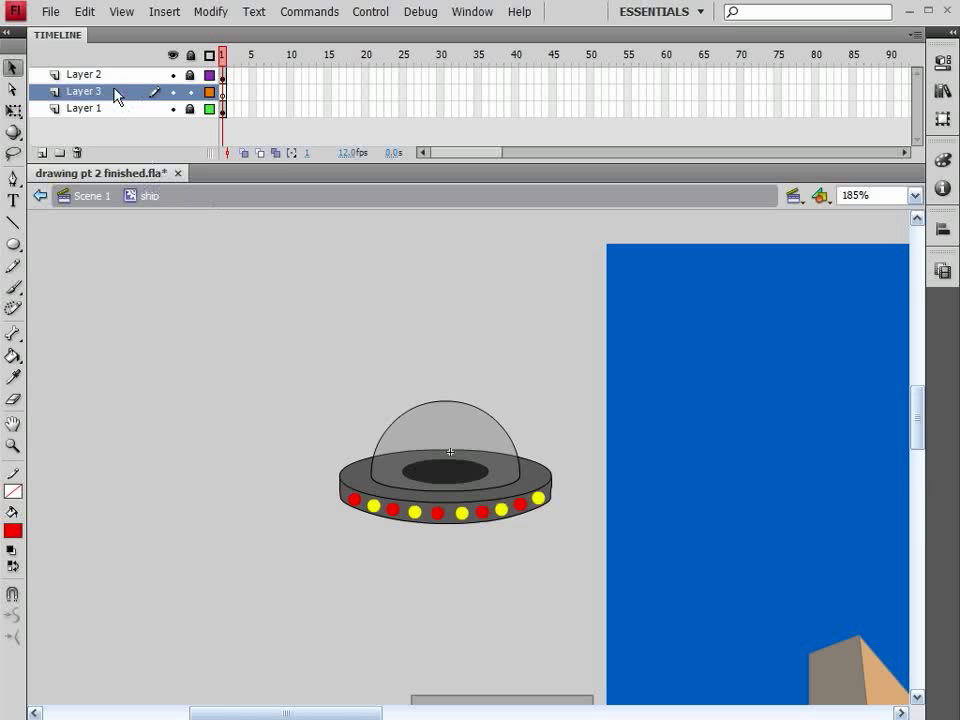
pyautogui.hotkey('ctrl', 'v')
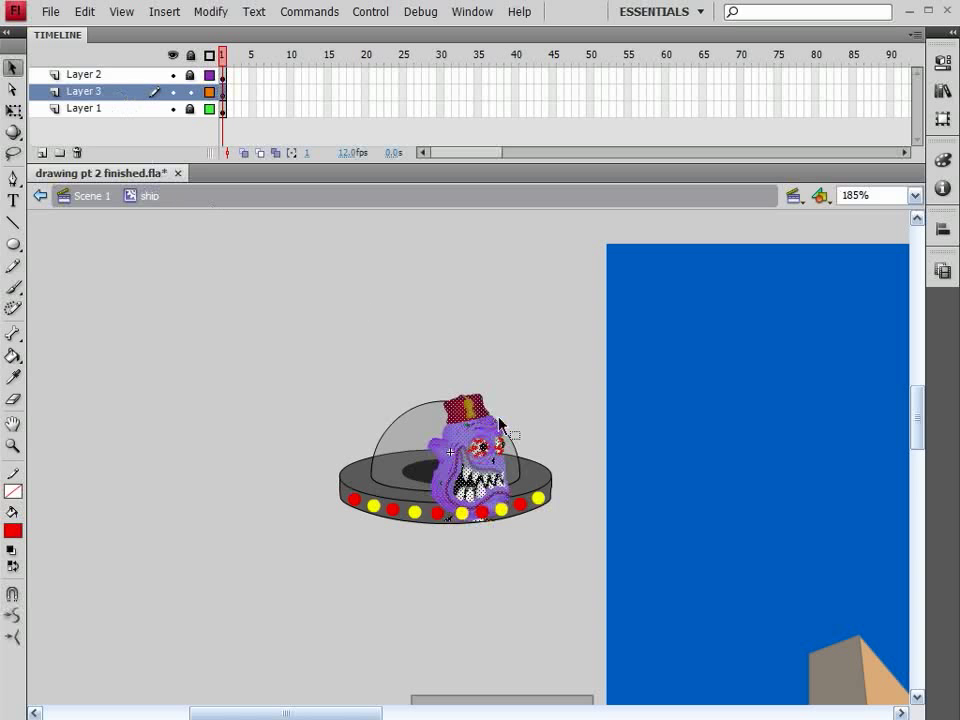
# Step: Scale the pasted head down and position it inside the ship's dome
pyautogui.press('q')
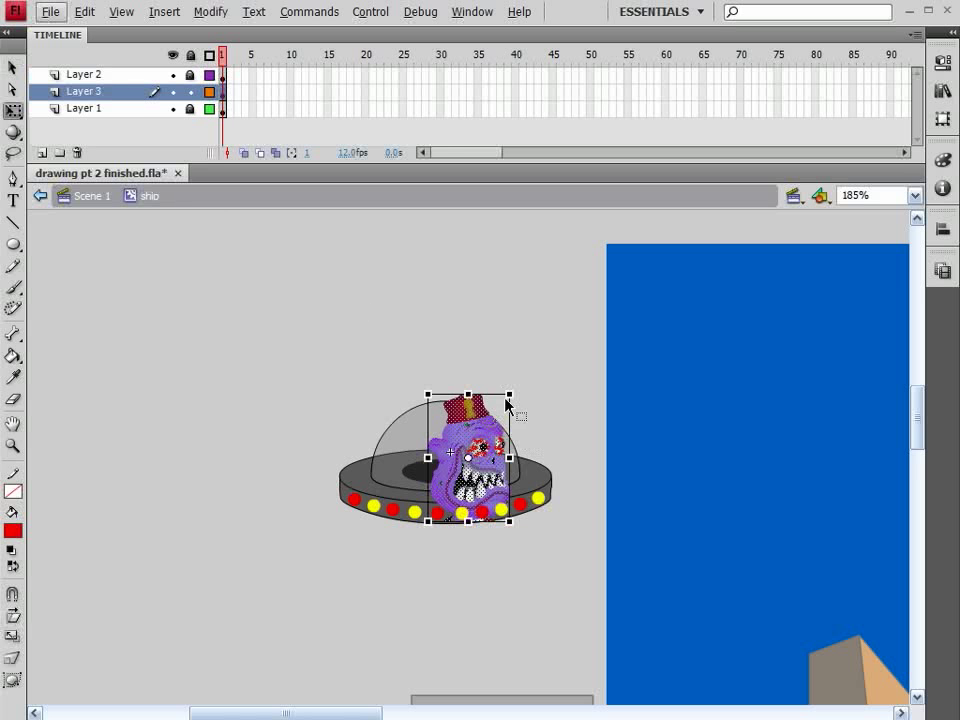
pyautogui.moveTo(510, 394); pyautogui.dragTo(489, 407)
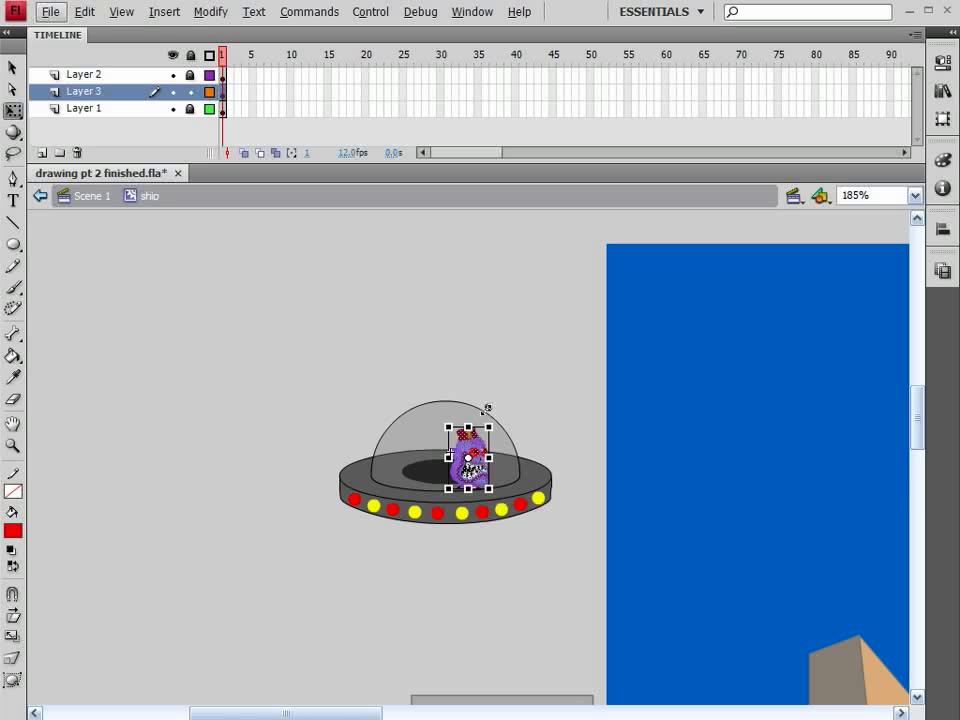
pyautogui.moveTo(495, 463); pyautogui.dragTo(452, 430)
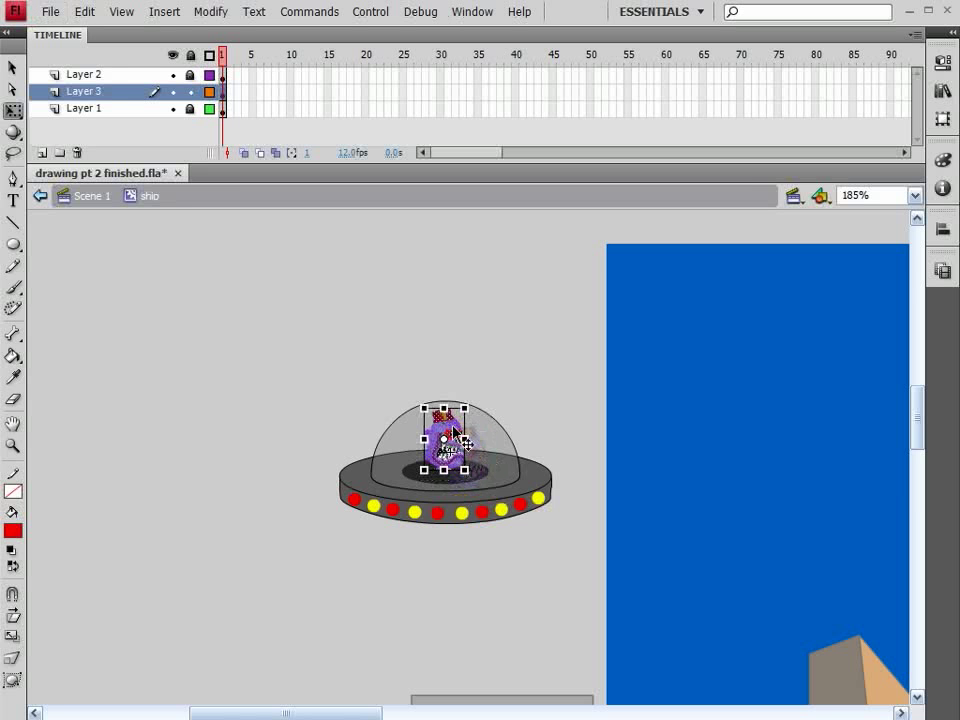
pyautogui.click(488, 392)
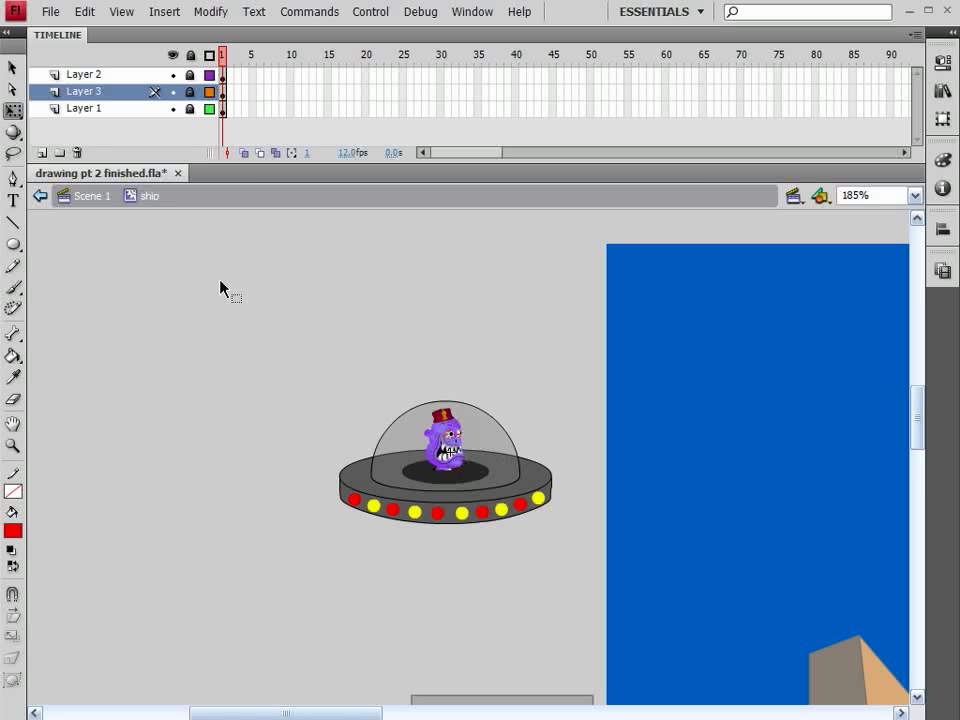
# Step: Return to Scene 1 and add a new layer named gunTarget above the ship layer
pyautogui.click(88, 197)
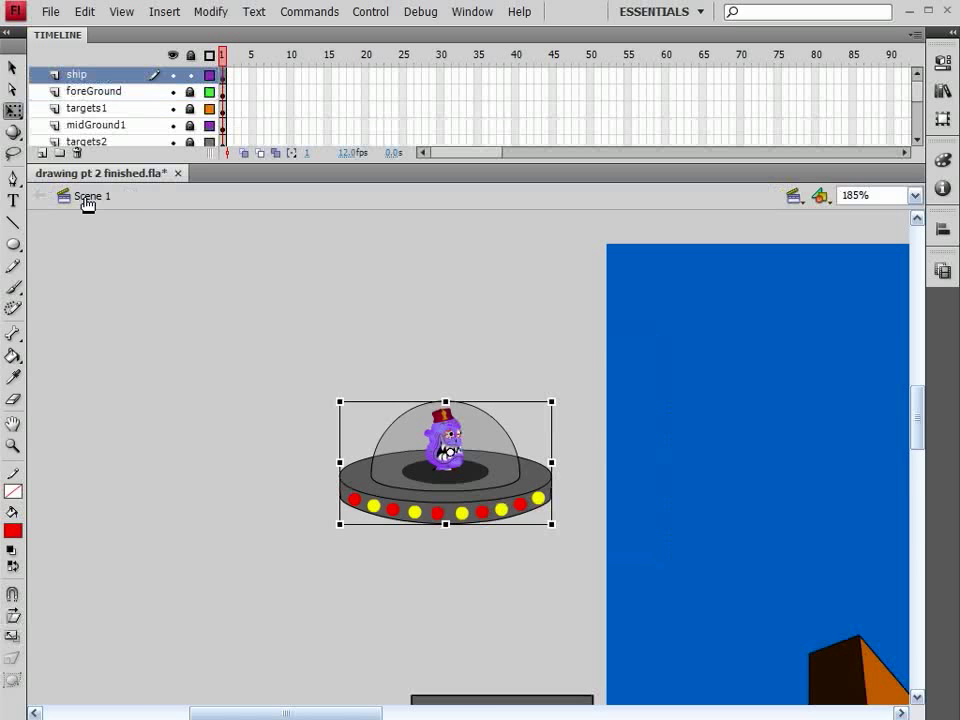
pyautogui.hotkey('ctrl', '-')
pyautogui.hotkey('ctrl', '-')
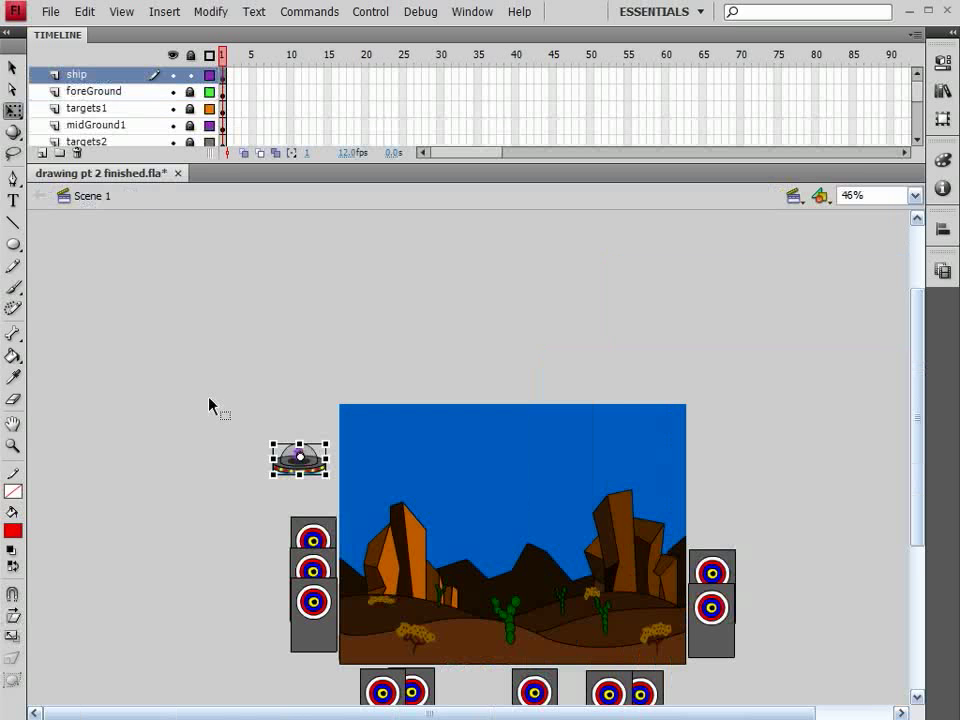
pyautogui.click(13, 445)
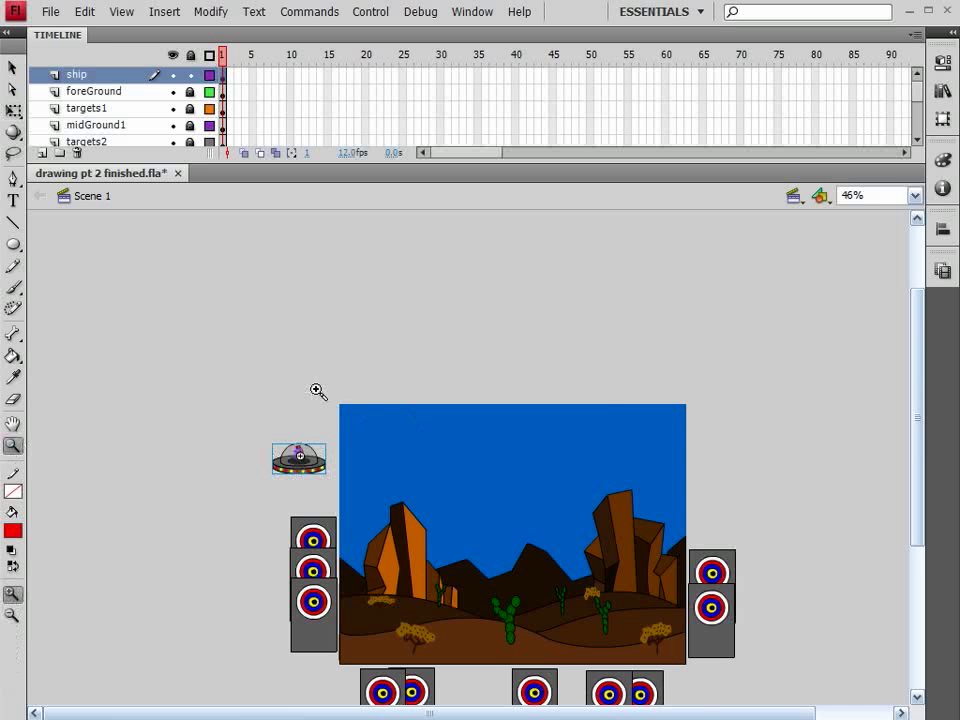
pyautogui.moveTo(316, 390); pyautogui.dragTo(718, 685)
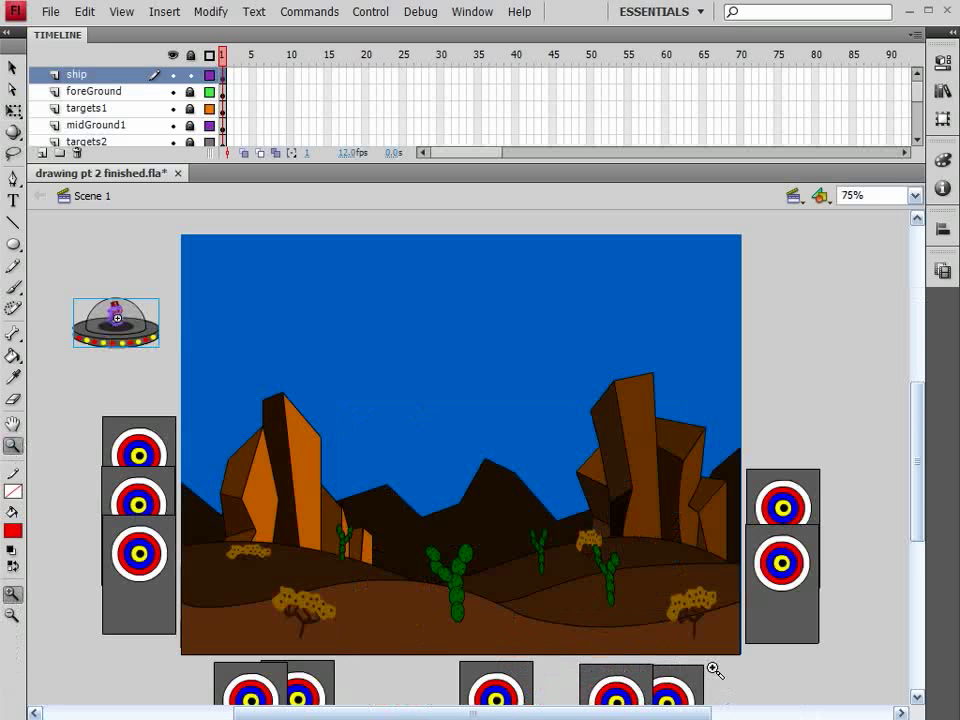
pyautogui.click(13, 67)
pyautogui.click(148, 250)
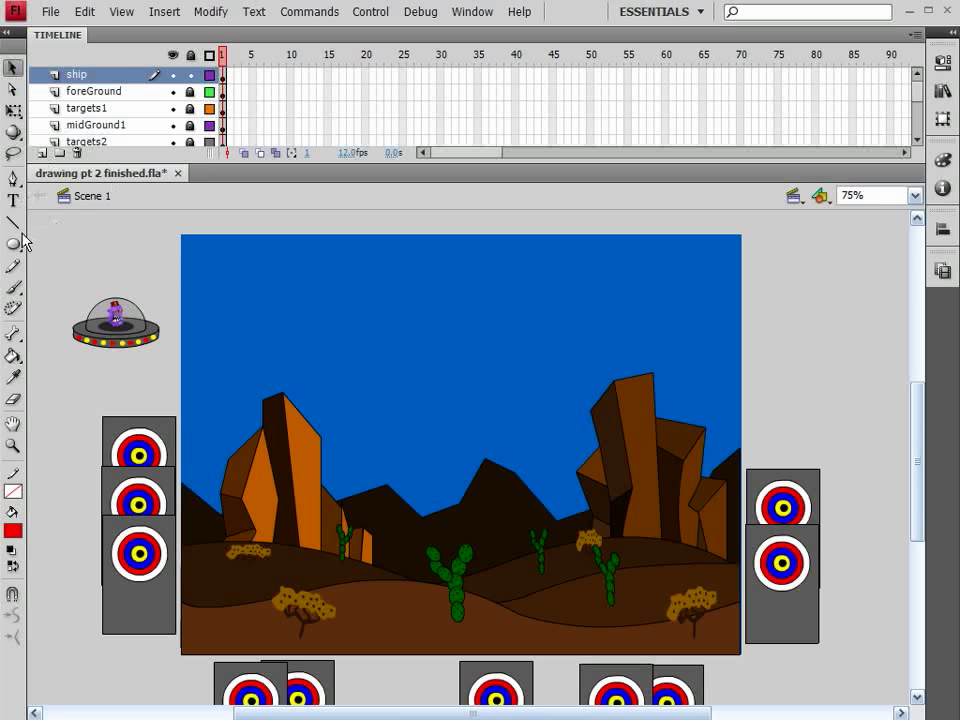
pyautogui.click(115, 75)
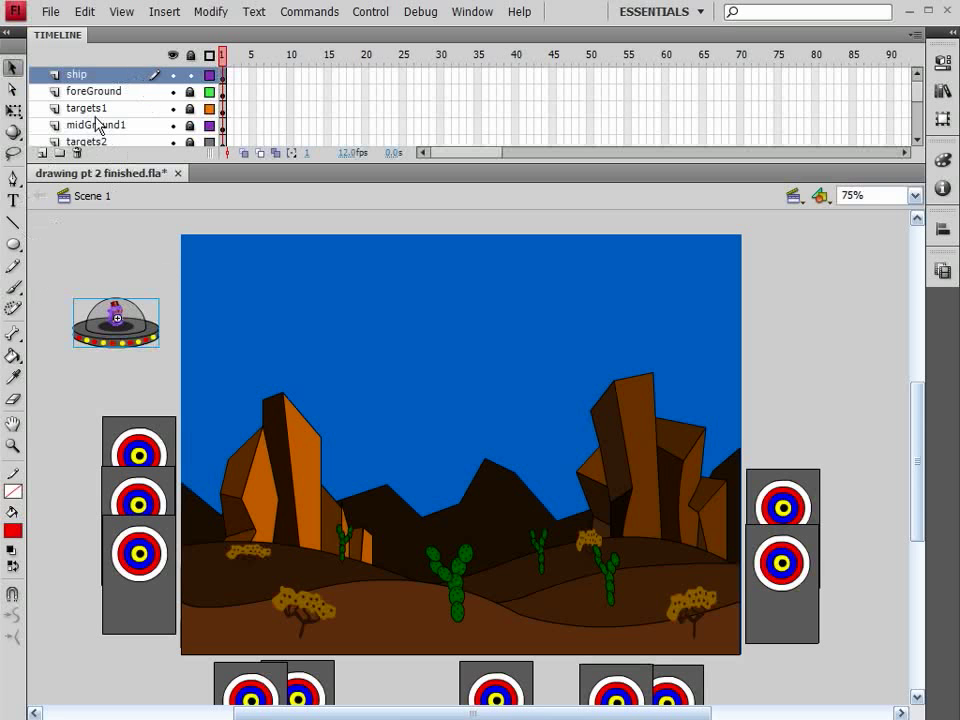
pyautogui.click(42, 155)
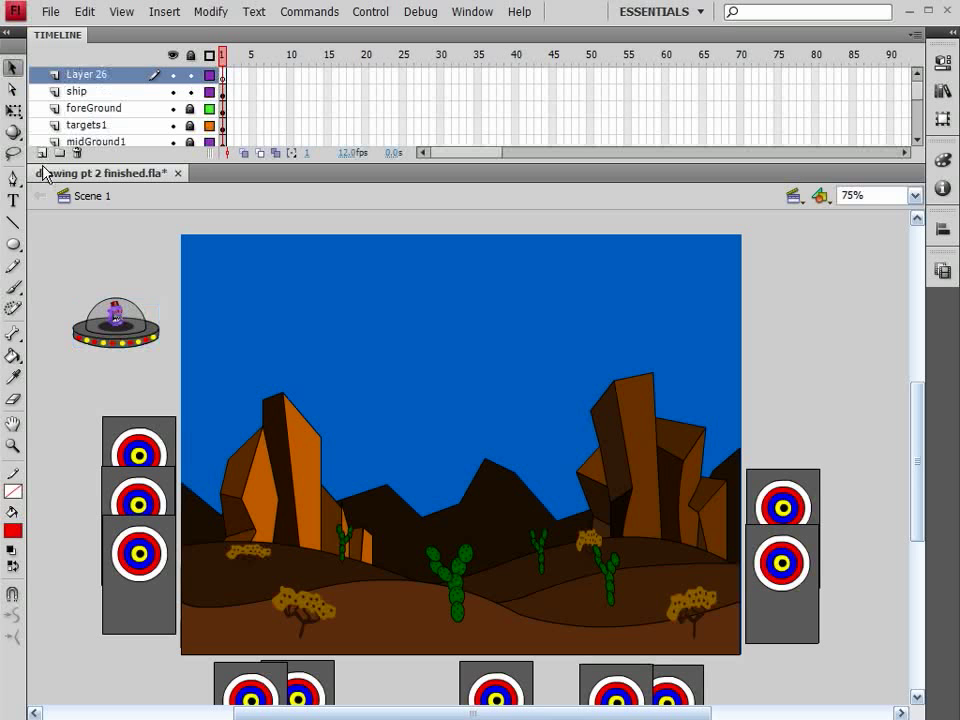
pyautogui.doubleClick(88, 76)
pyautogui.write('gun')
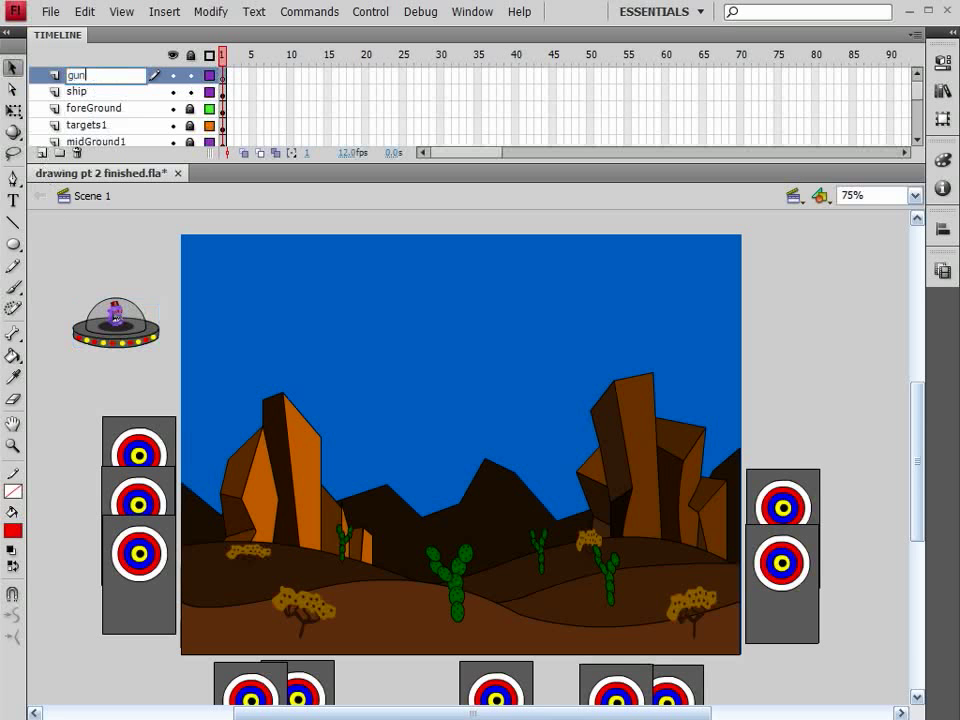
pyautogui.write('Target')
pyautogui.press('Return')
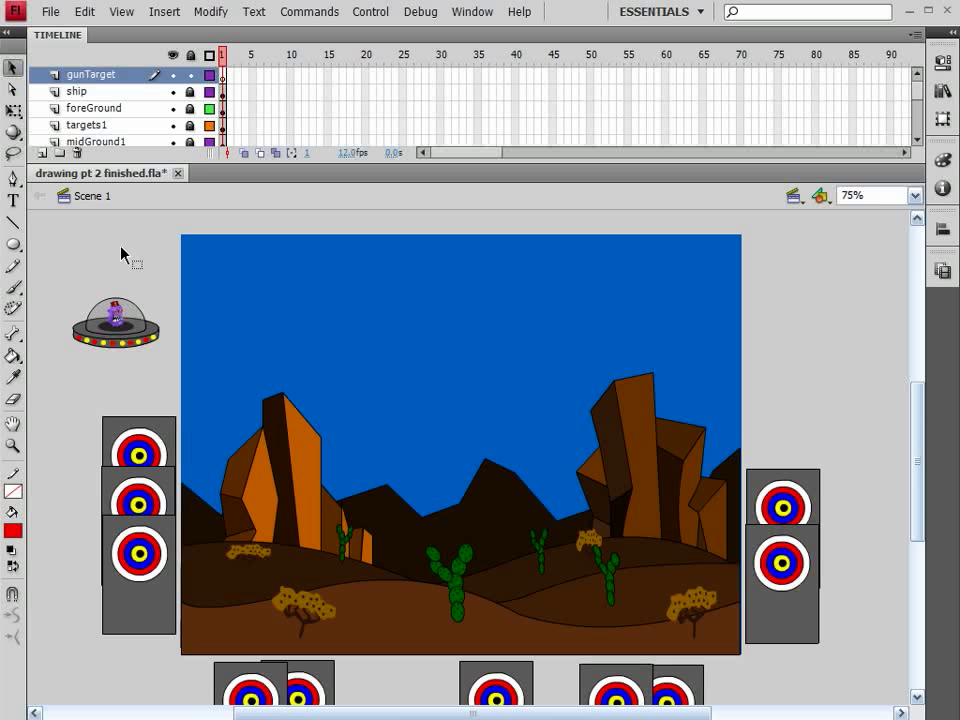
# Step: Set the stroke colour to red and the fill to no colour
pyautogui.click(13, 498)
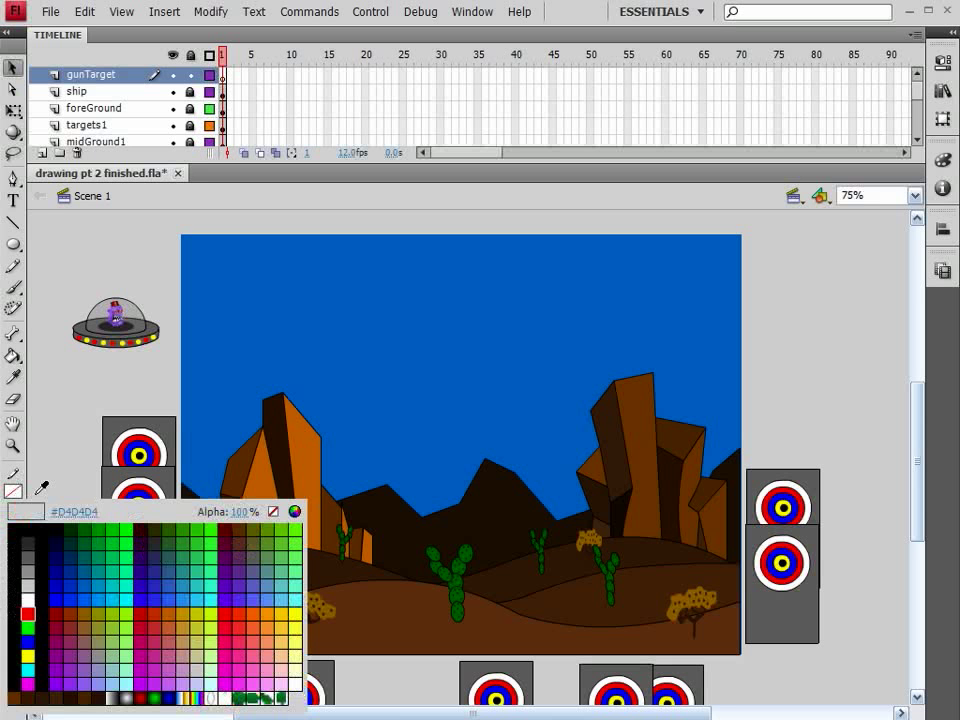
pyautogui.click(30, 617)
pyautogui.click(13, 530)
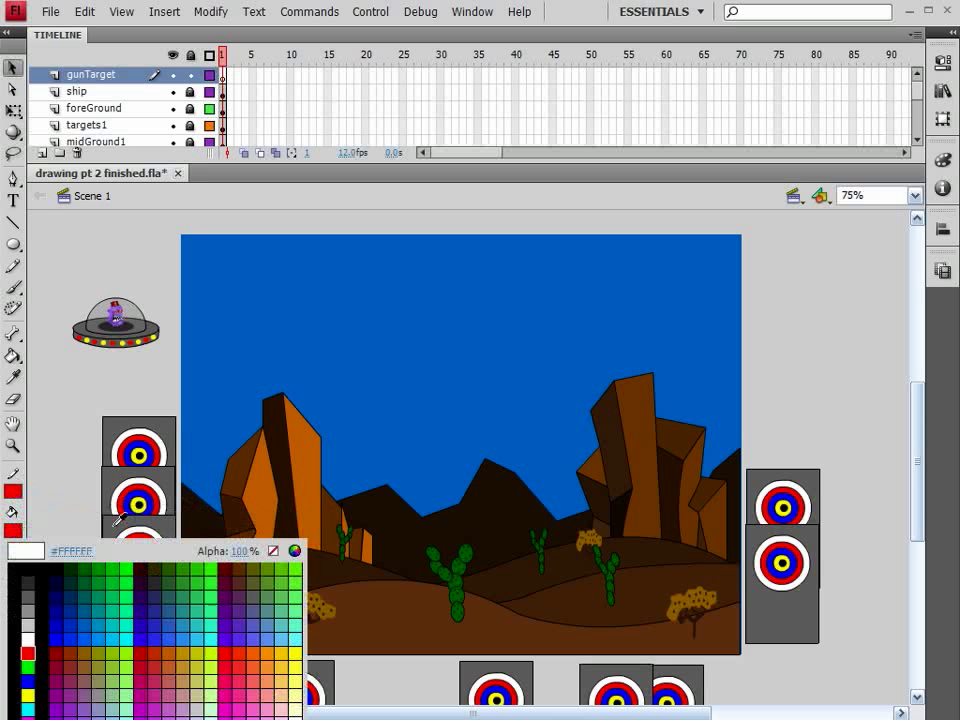
pyautogui.click(275, 554)
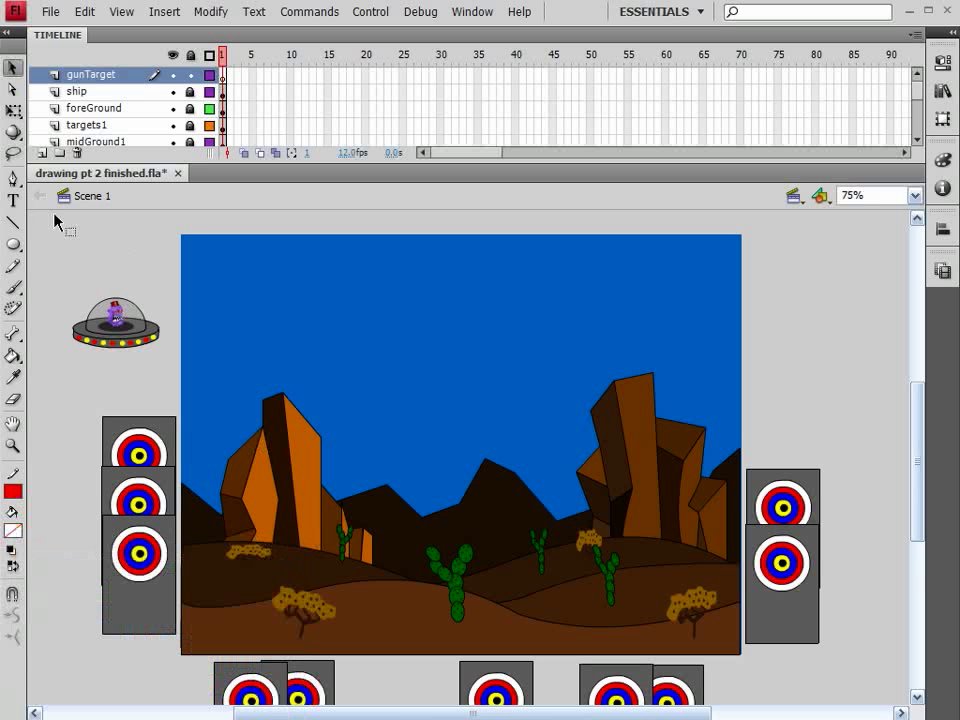
# Step: Draw a small red circle outline above the ship, plus a short vertical and a horizontal line beside it
pyautogui.click(14, 245)
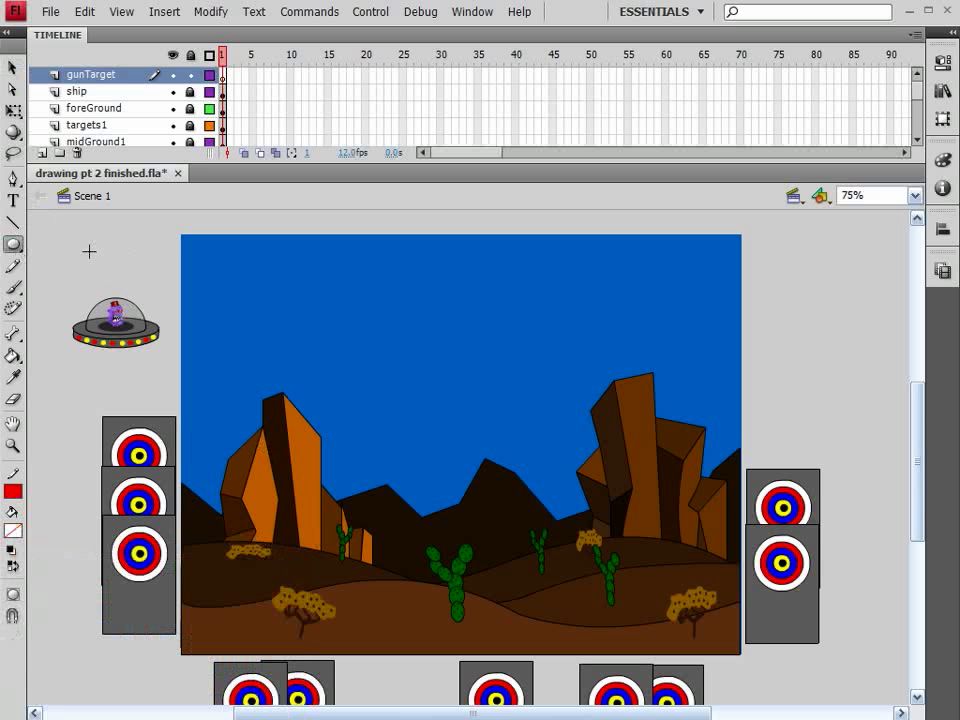
pyautogui.moveTo(77, 237); pyautogui.dragTo(98, 259)
pyautogui.press('v')
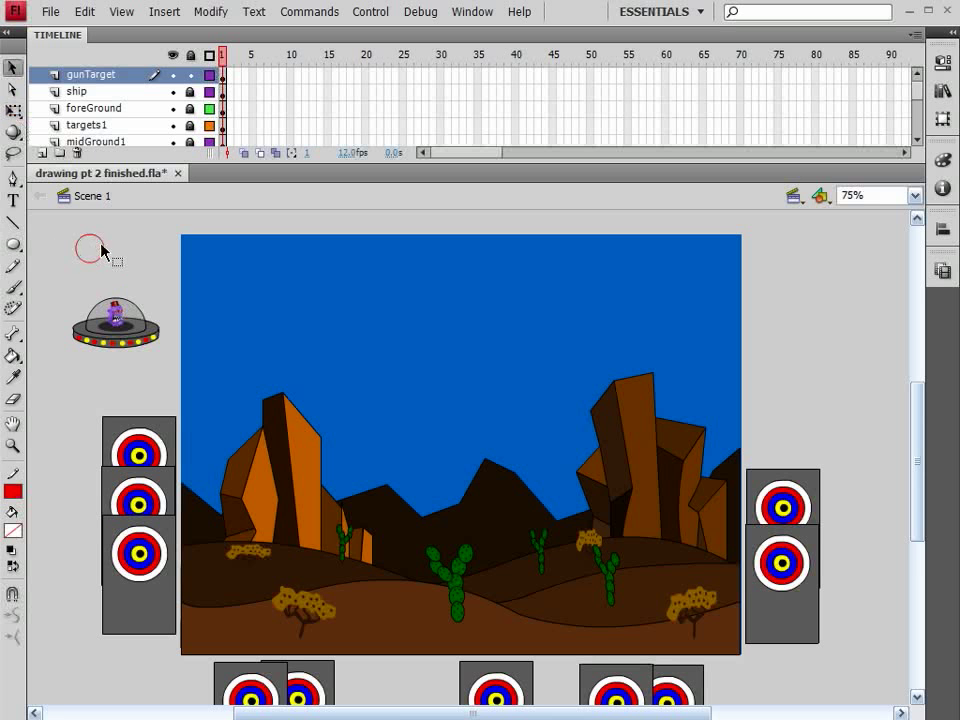
pyautogui.click(13, 222)
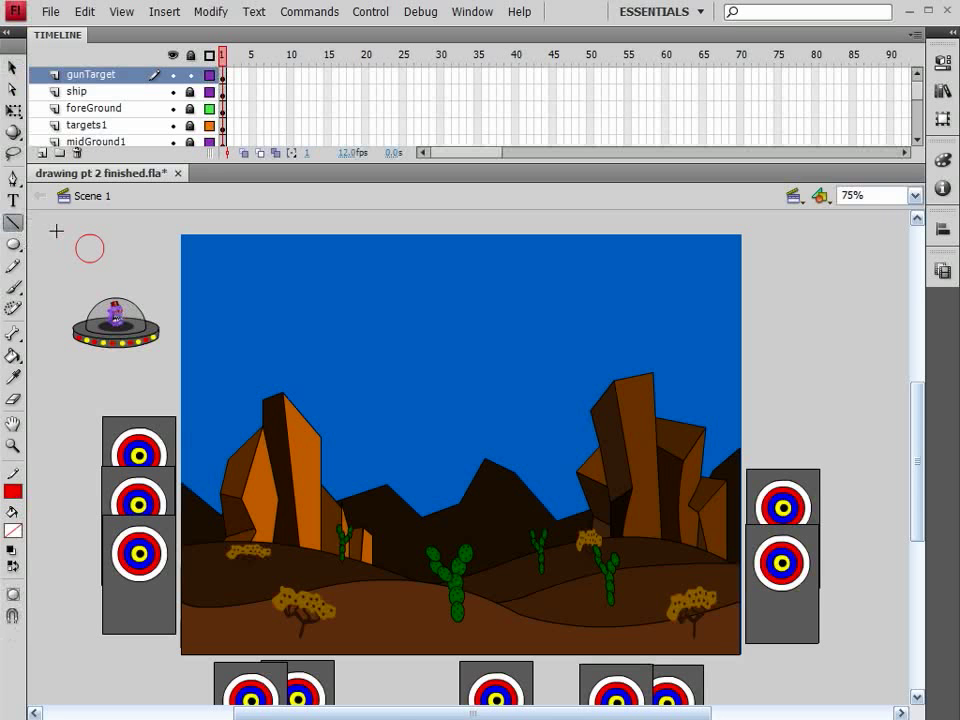
pyautogui.moveTo(54, 262); pyautogui.dragTo(55, 262)
pyautogui.click(13, 243)
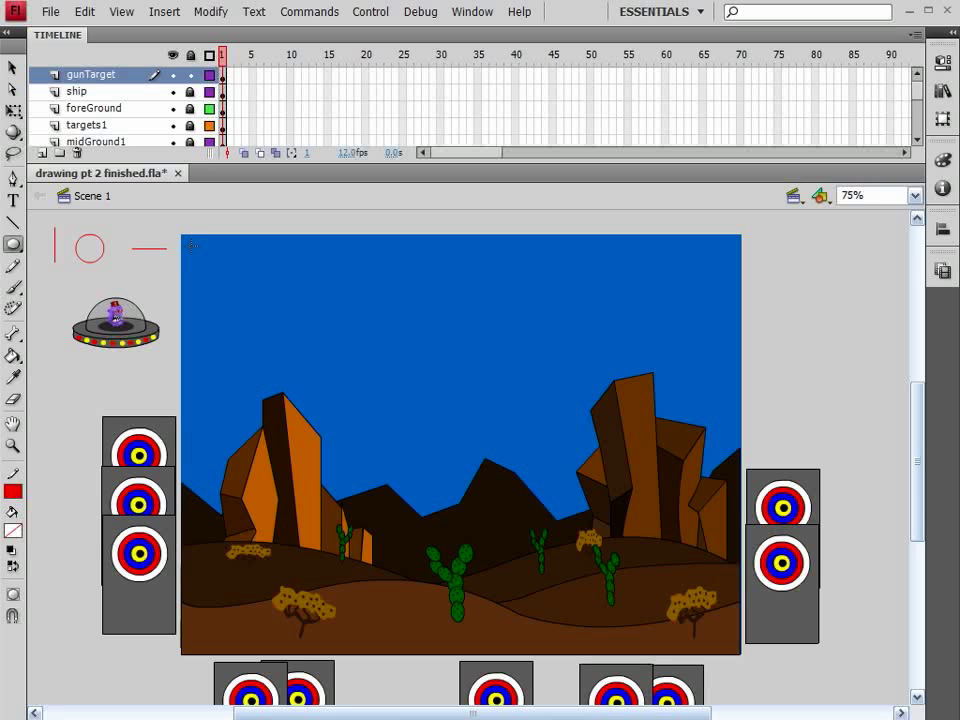
pyautogui.moveTo(191, 245); pyautogui.dragTo(212, 259)
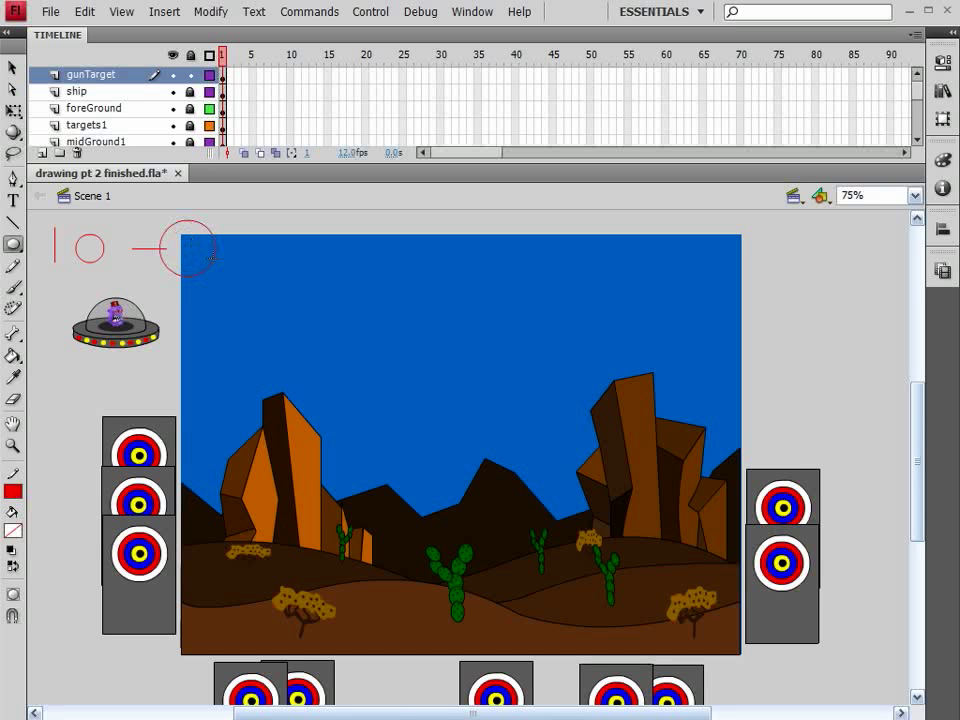
pyautogui.press('v')
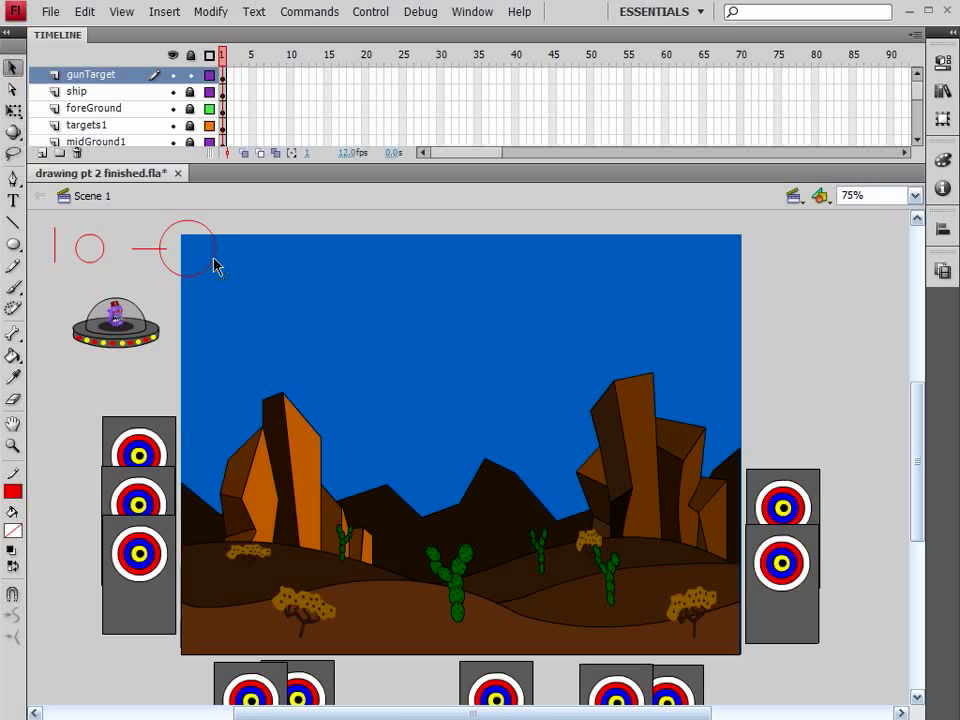
pyautogui.hotkey('ctrl', 'z')
# Step: Draw a larger red circle outline at the stage's top-left corner
pyautogui.click(12, 246)
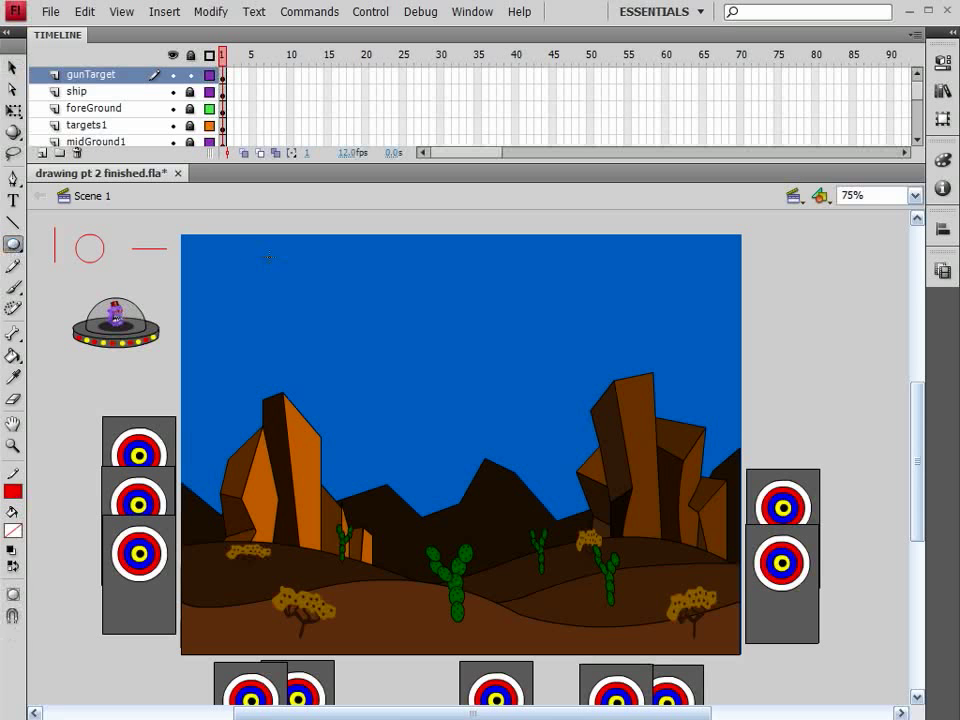
pyautogui.moveTo(205, 246); pyautogui.dragTo(215, 255)
pyautogui.click(12, 67)
pyautogui.click(291, 278)
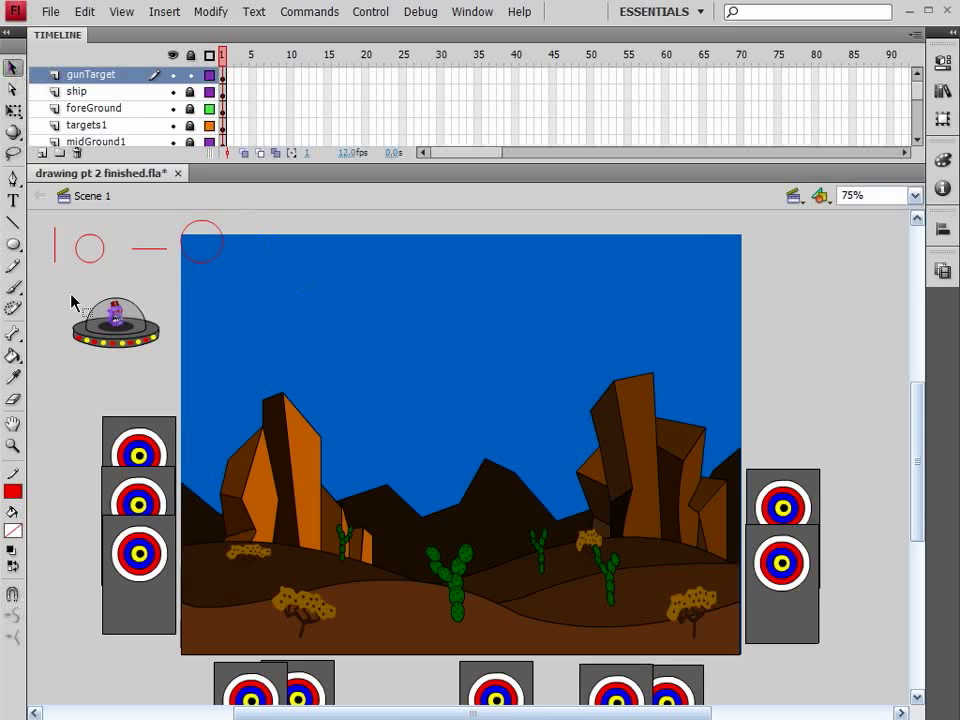
# Step: Select all shapes on the gunTarget layer and align their vertical centres
pyautogui.click(86, 70)
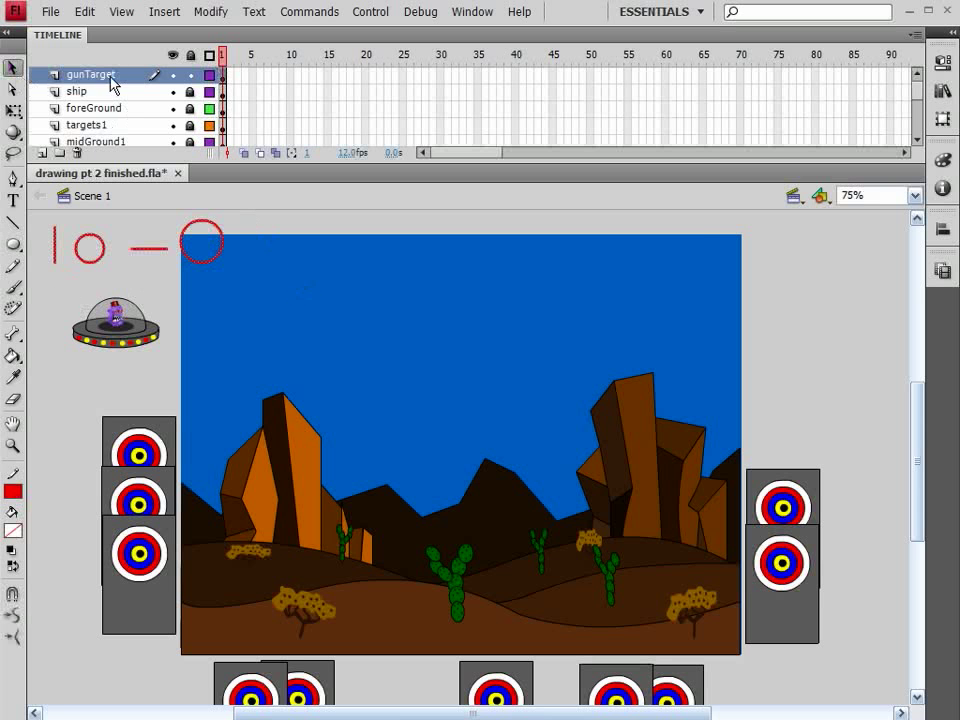
pyautogui.click(942, 232)
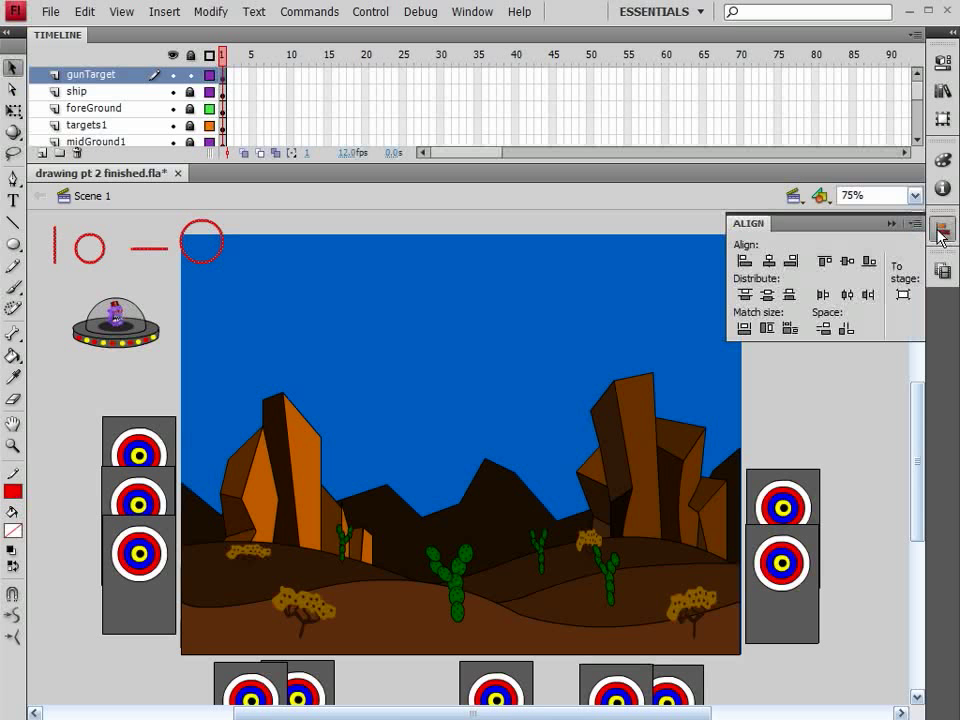
pyautogui.click(845, 263)
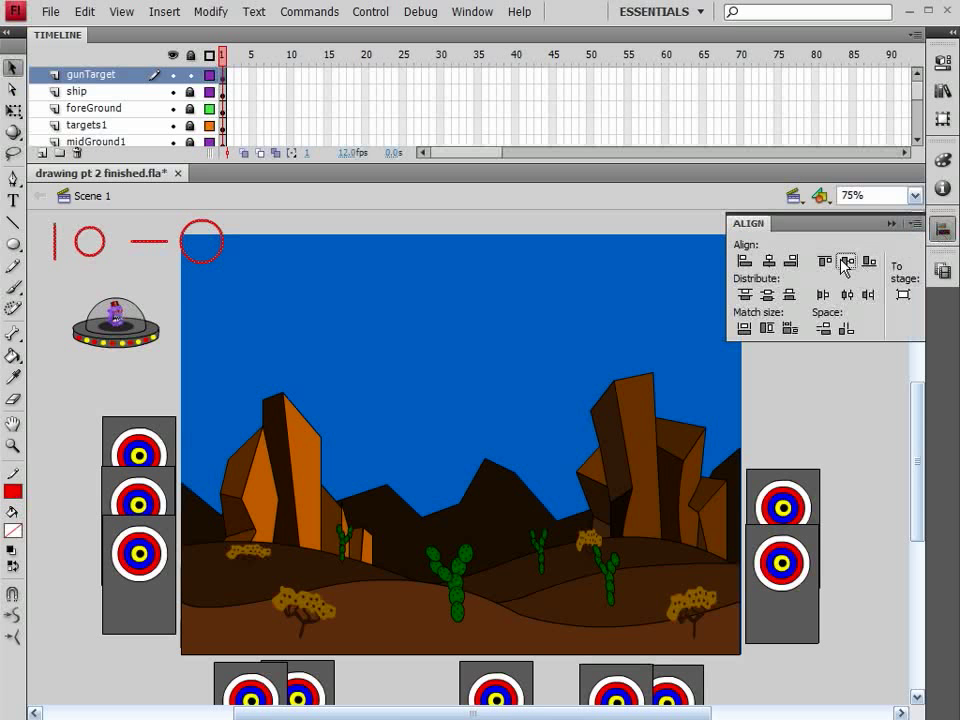
# Step: Align the red shapes' horizontal centres to form the crosshair, then delete the stray extra piece
pyautogui.click(767, 261)
pyautogui.click(181, 269)
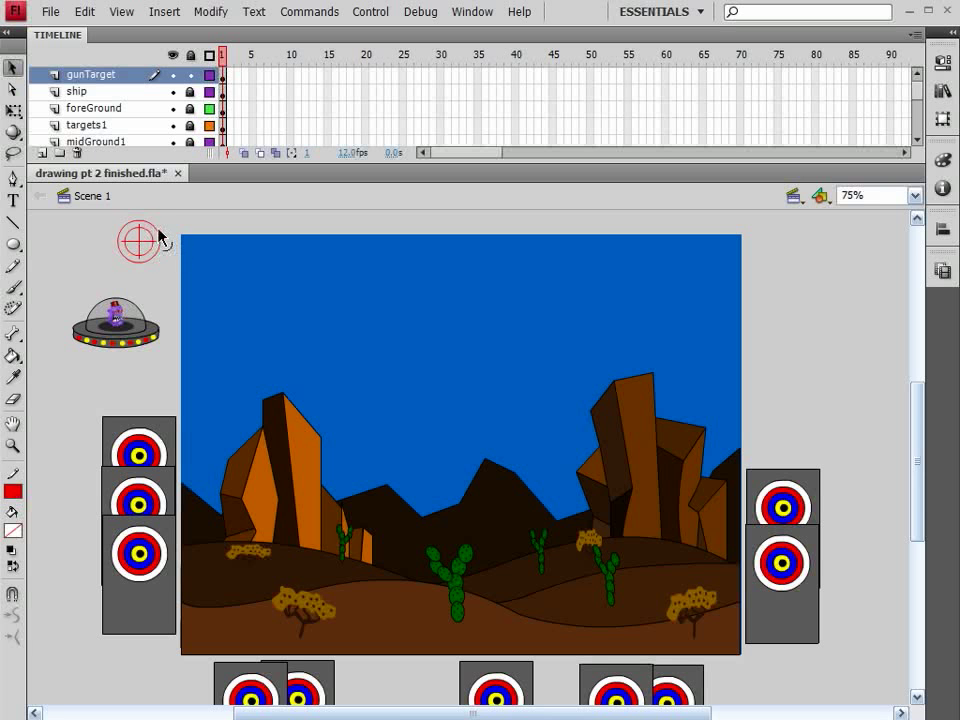
pyautogui.doubleClick(159, 235)
pyautogui.press('Delete')
# Step: Try to convert the selected crosshair to a movie clip symbol named gunTarget
pyautogui.moveTo(167, 219); pyautogui.dragTo(103, 277)
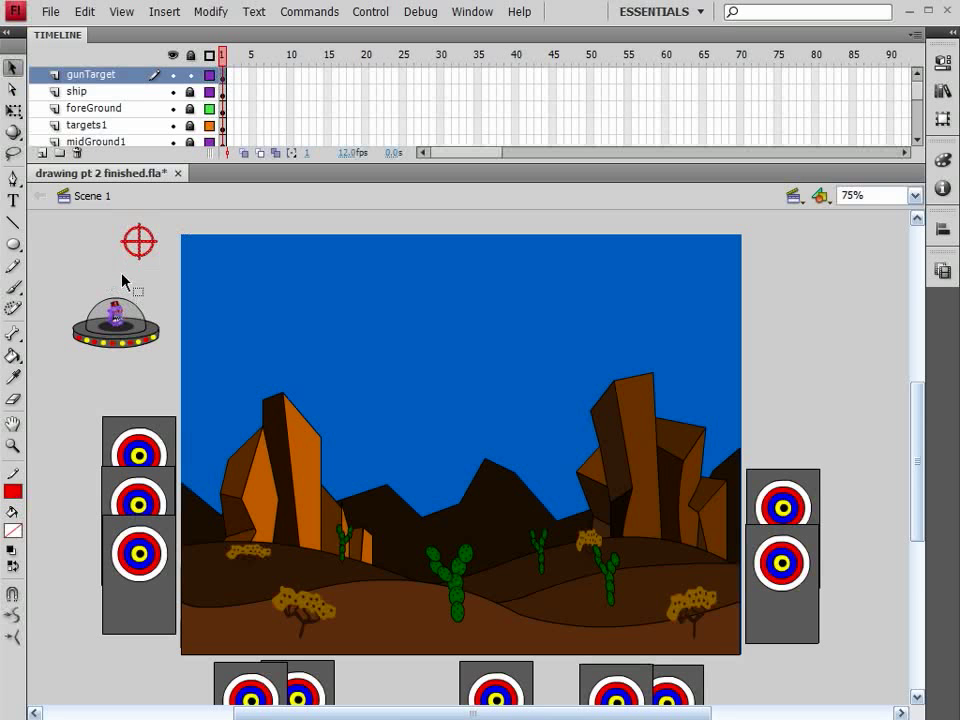
pyautogui.press('F8')
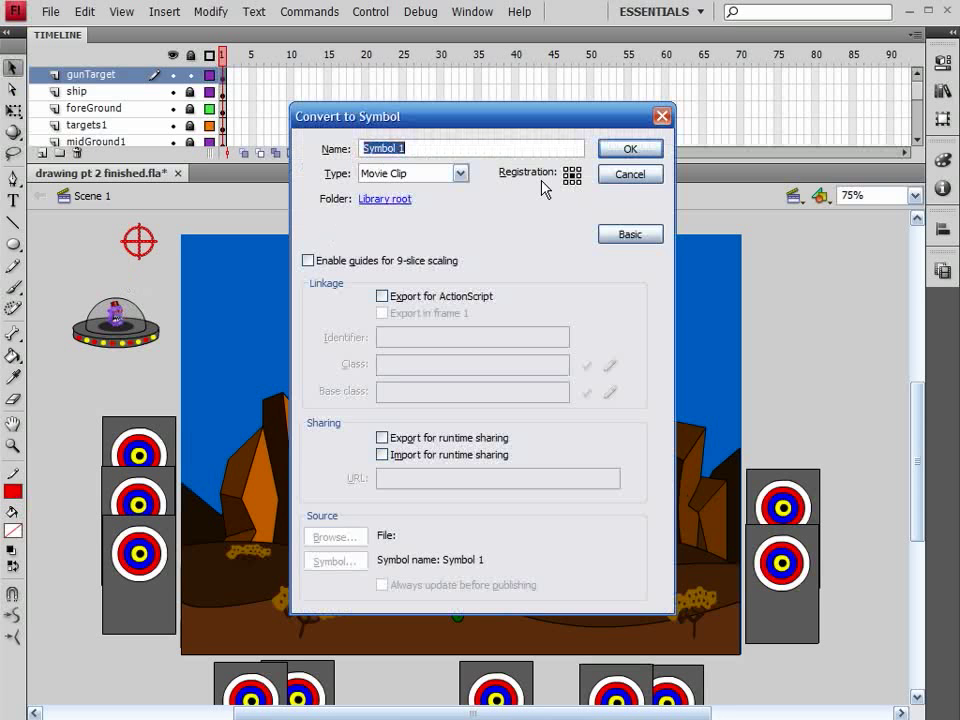
pyautogui.write('gunTarget')
pyautogui.press('Return')
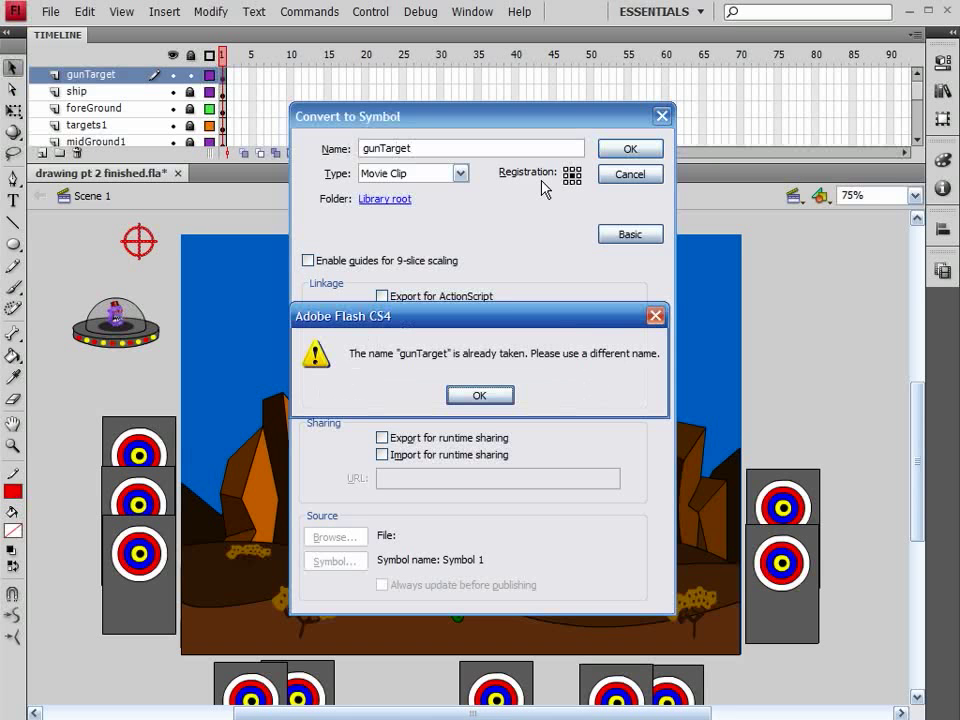
pyautogui.click(492, 396)
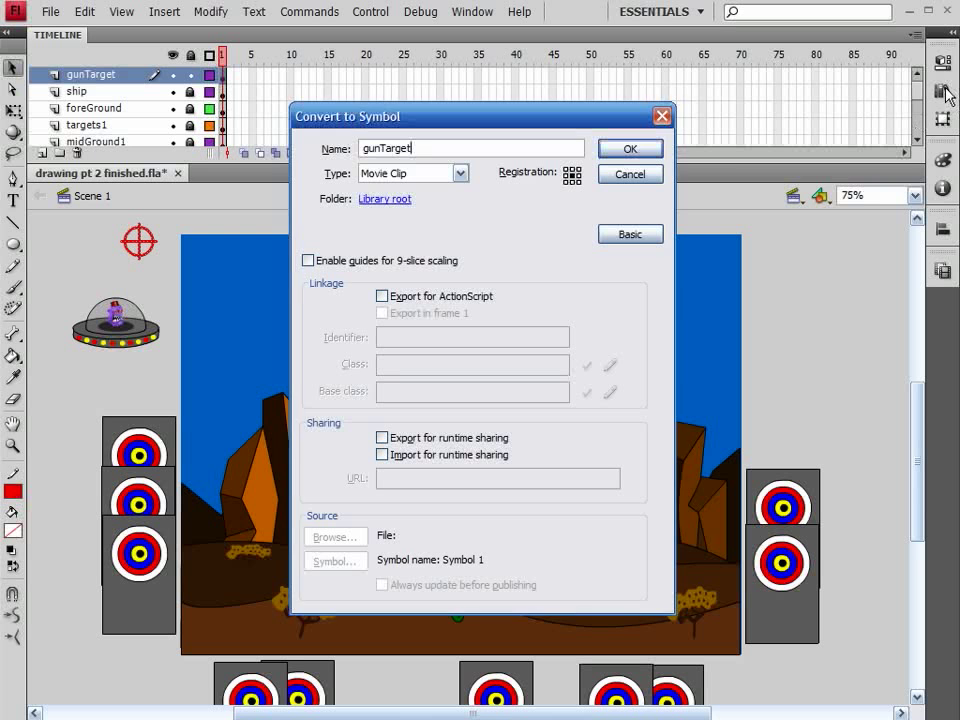
pyautogui.click(630, 175)
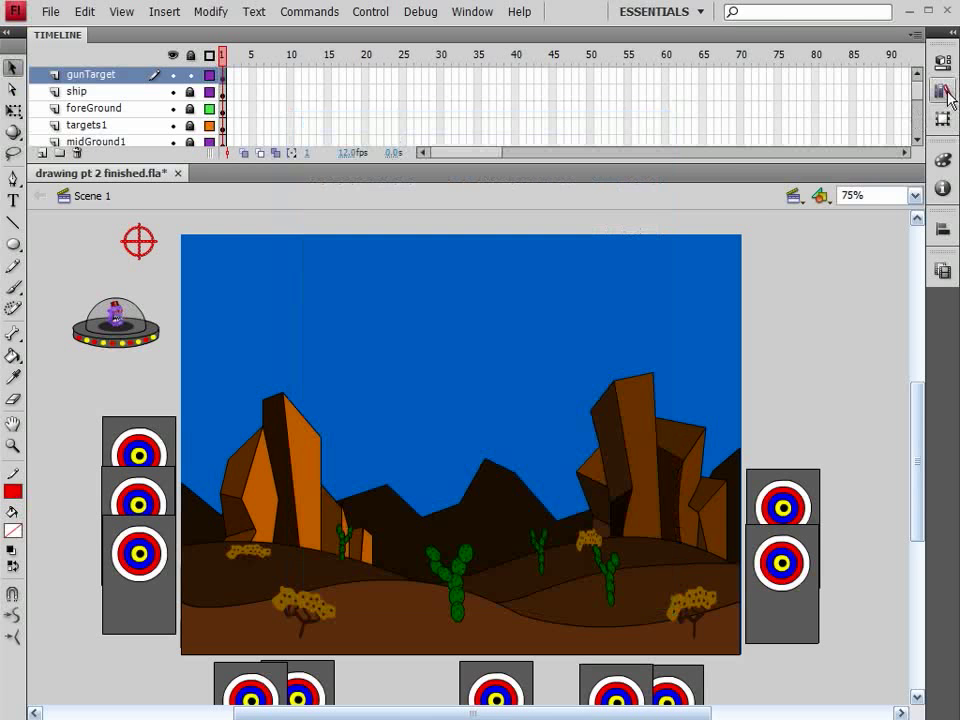
# Step: Delete the old gunTarget symbol from the library and convert the crosshair into a movie clip symbol named gunTarget
pyautogui.hotkey('ctrl', 'l')
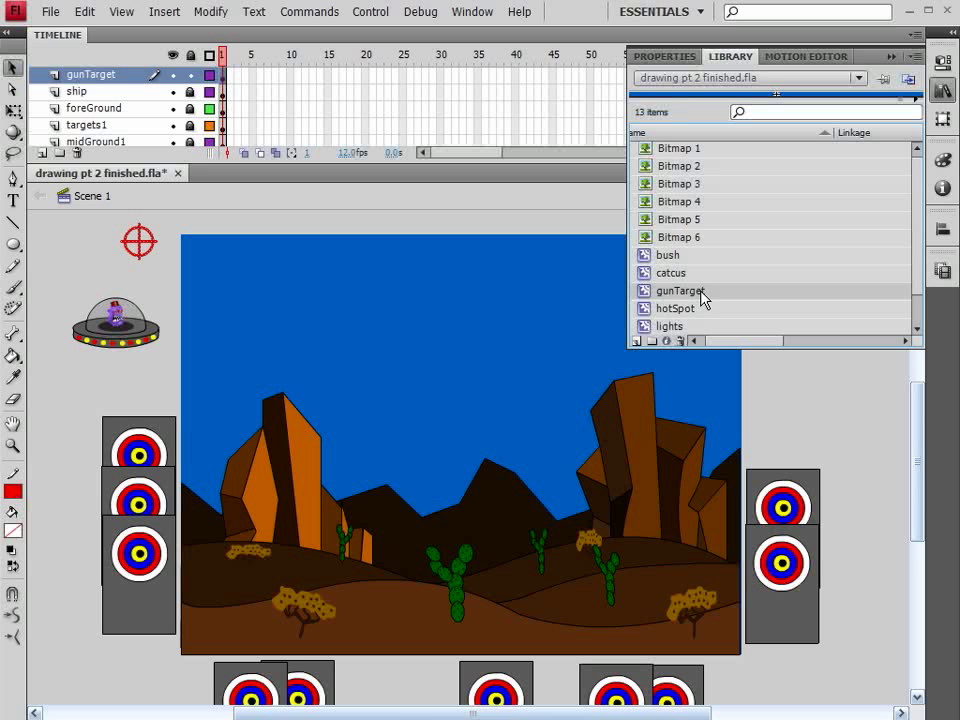
pyautogui.click(682, 342)
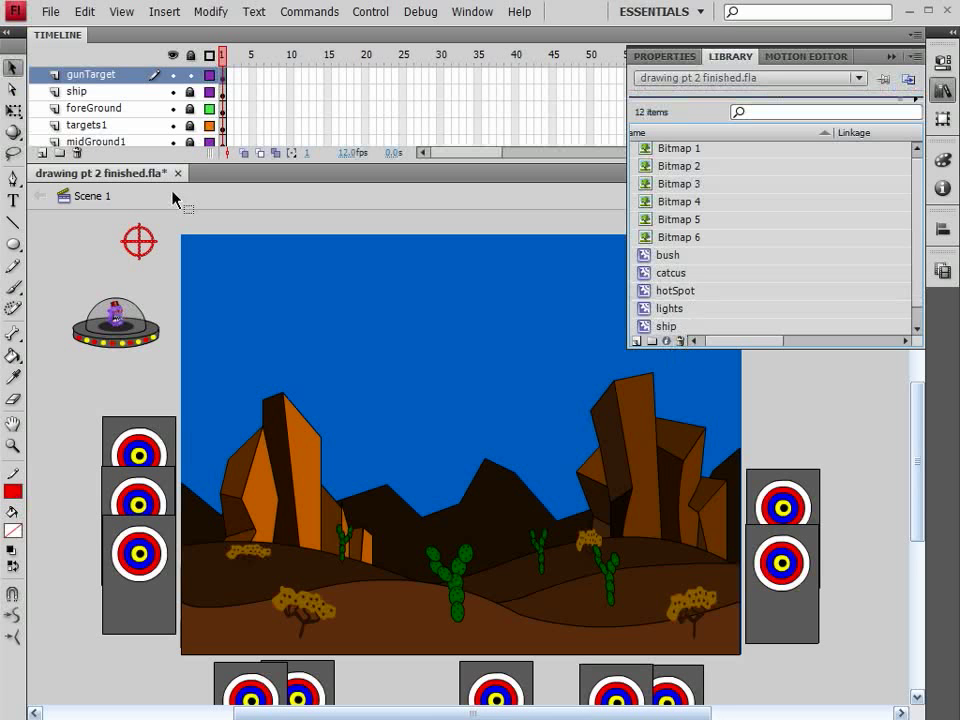
pyautogui.press('F8')
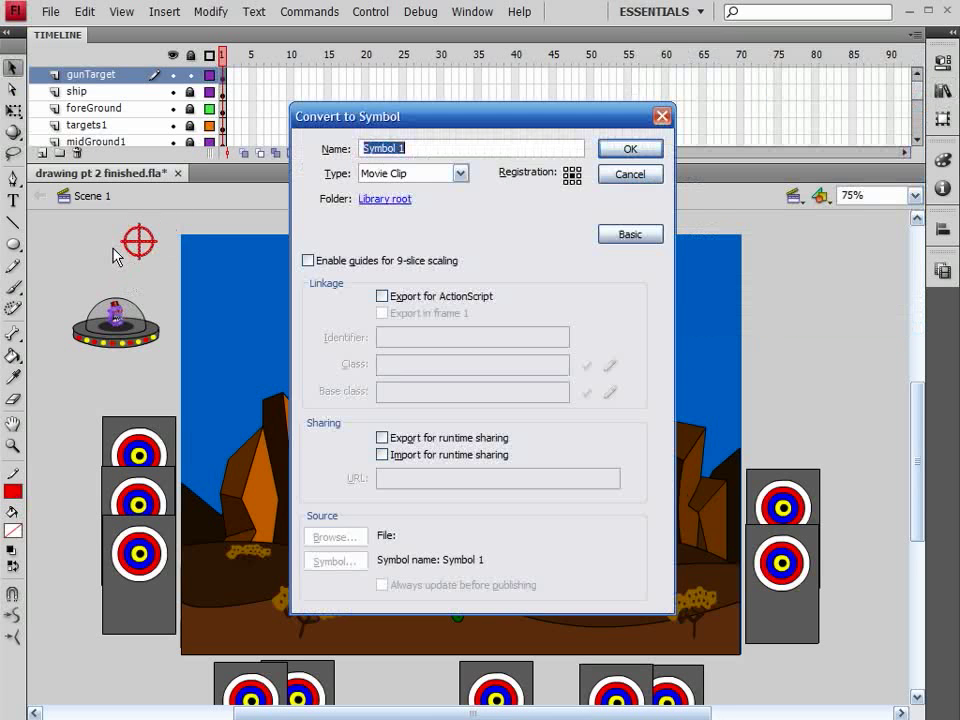
pyautogui.write('gun')
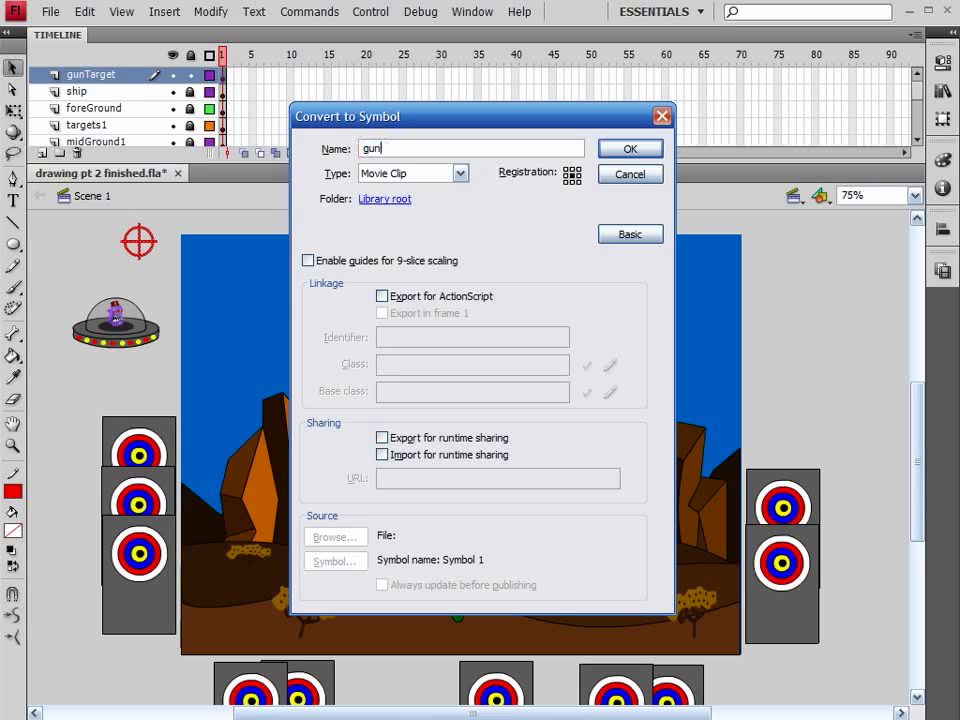
pyautogui.write('Targety')
pyautogui.press('Return')
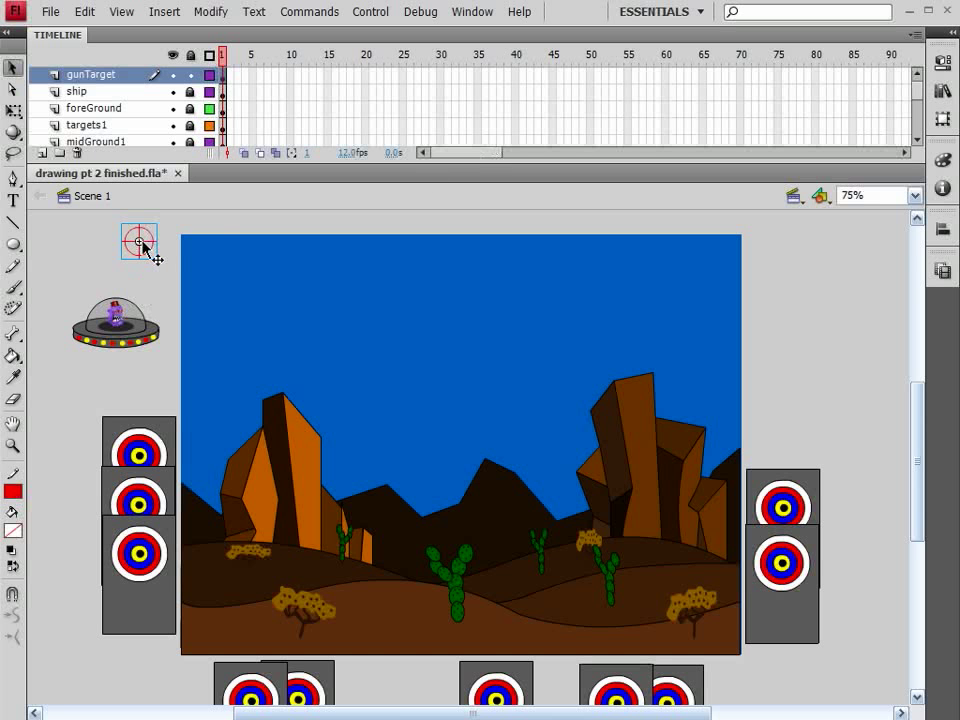
# Step: Nudge the crosshair slightly downward and give its instance the name gunTarget
pyautogui.moveTo(143, 247)
pyautogui.mouseDown()
pyautogui.moveTo(208, 285)
pyautogui.moveTo(343, 414)
pyautogui.moveTo(289, 478)
pyautogui.moveTo(160, 460)
pyautogui.moveTo(435, 461)
pyautogui.moveTo(840, 491)
pyautogui.moveTo(574, 332)
pyautogui.moveTo(190, 287)
pyautogui.moveTo(151, 262)
pyautogui.mouseUp()
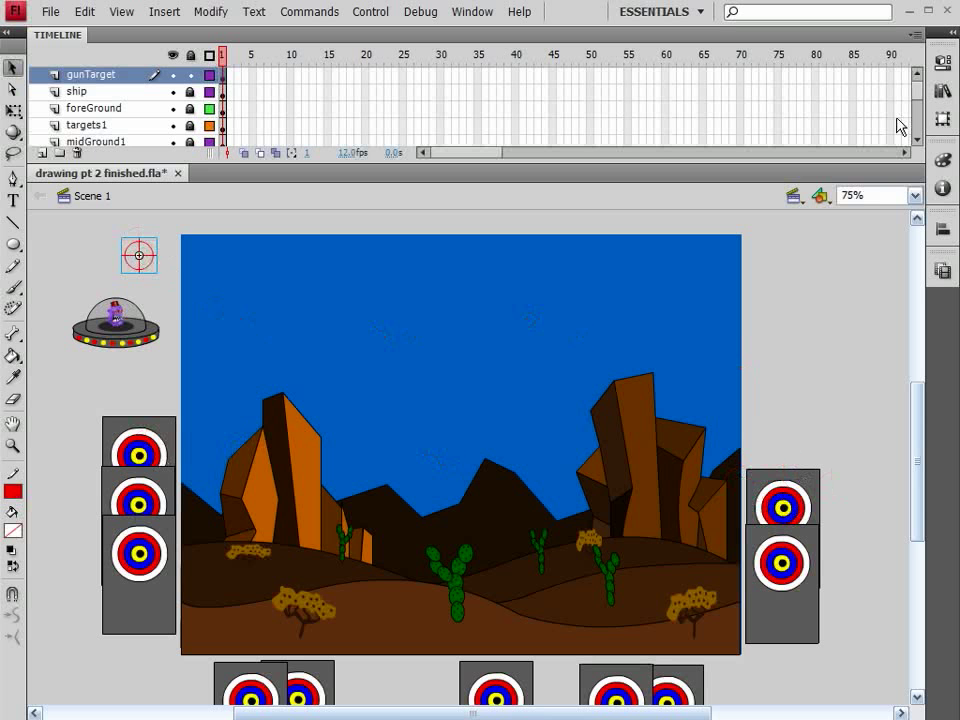
pyautogui.hotkey('ctrl', 'F3')
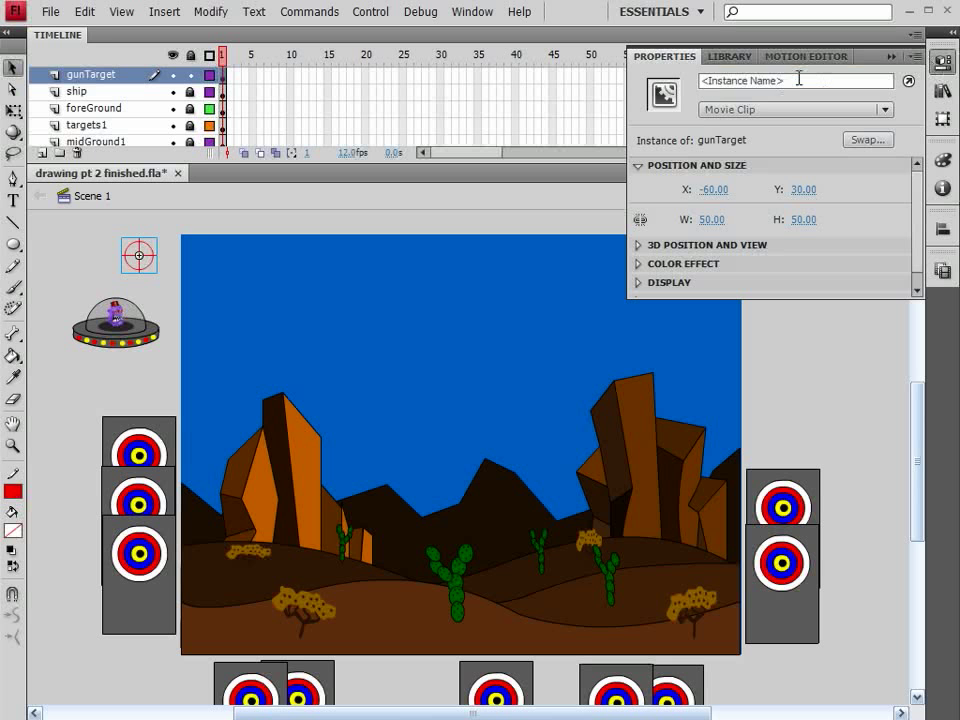
pyautogui.click(799, 79)
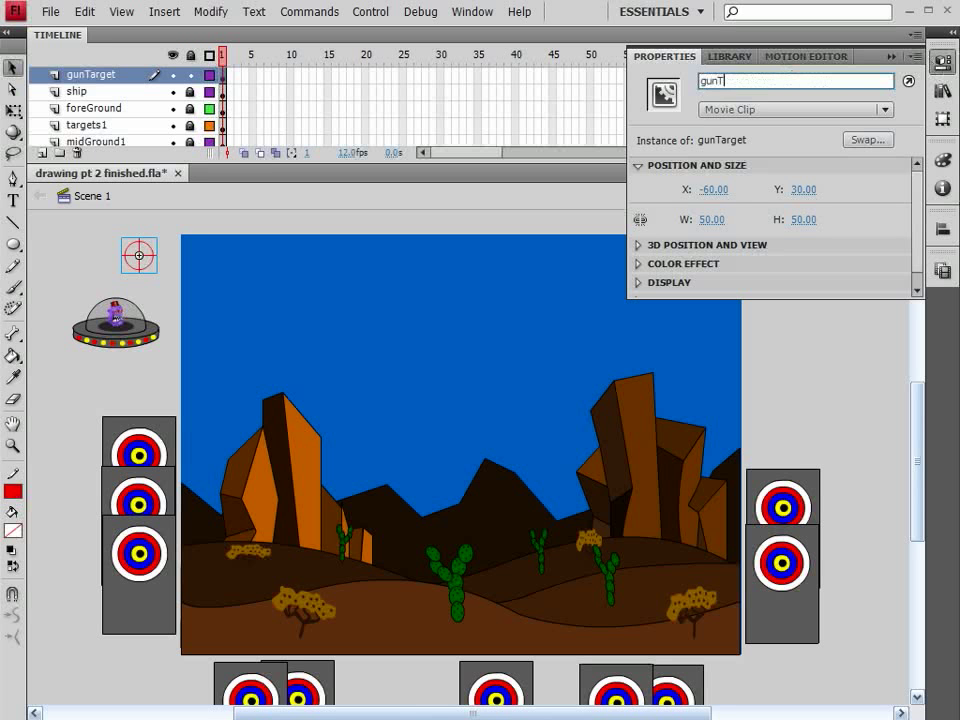
pyautogui.write('gunTarget')
pyautogui.press('Return')
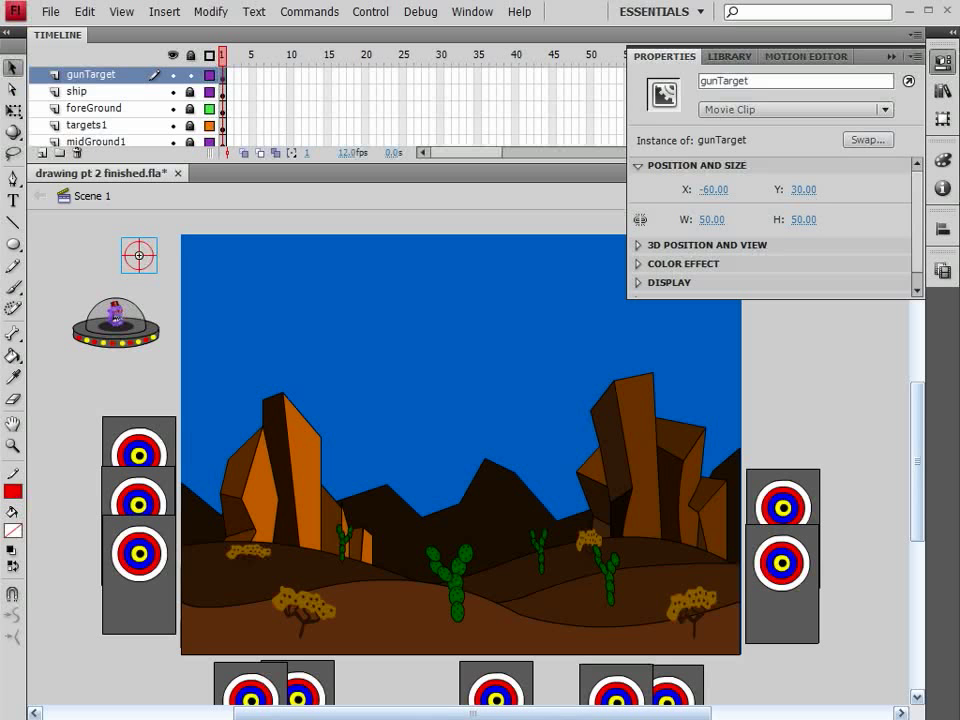
pyautogui.hotkey('ctrl', 'F3')
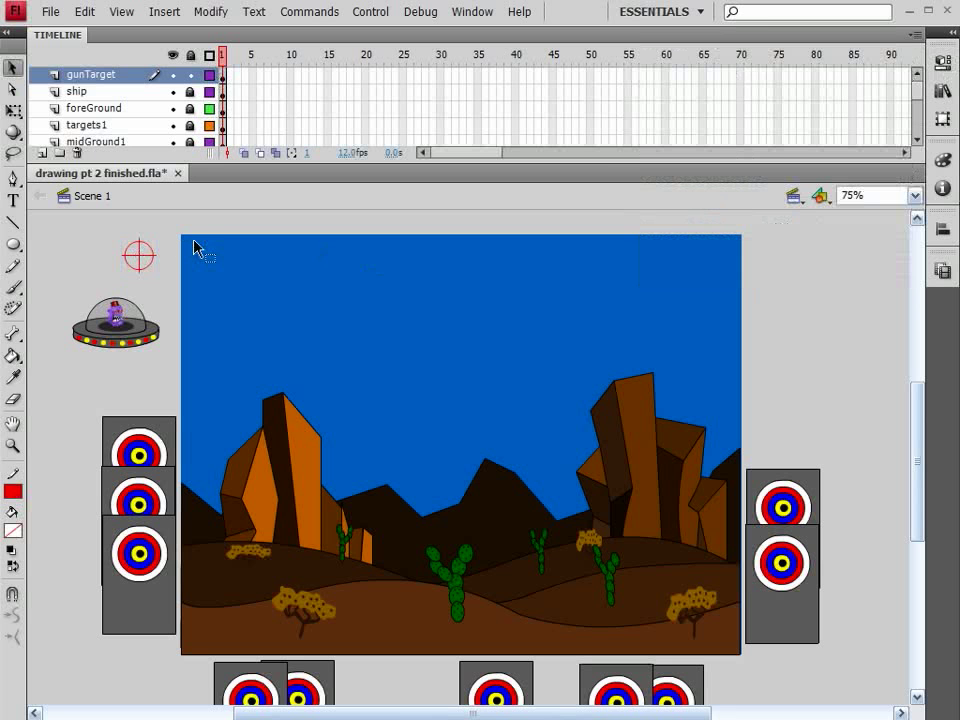